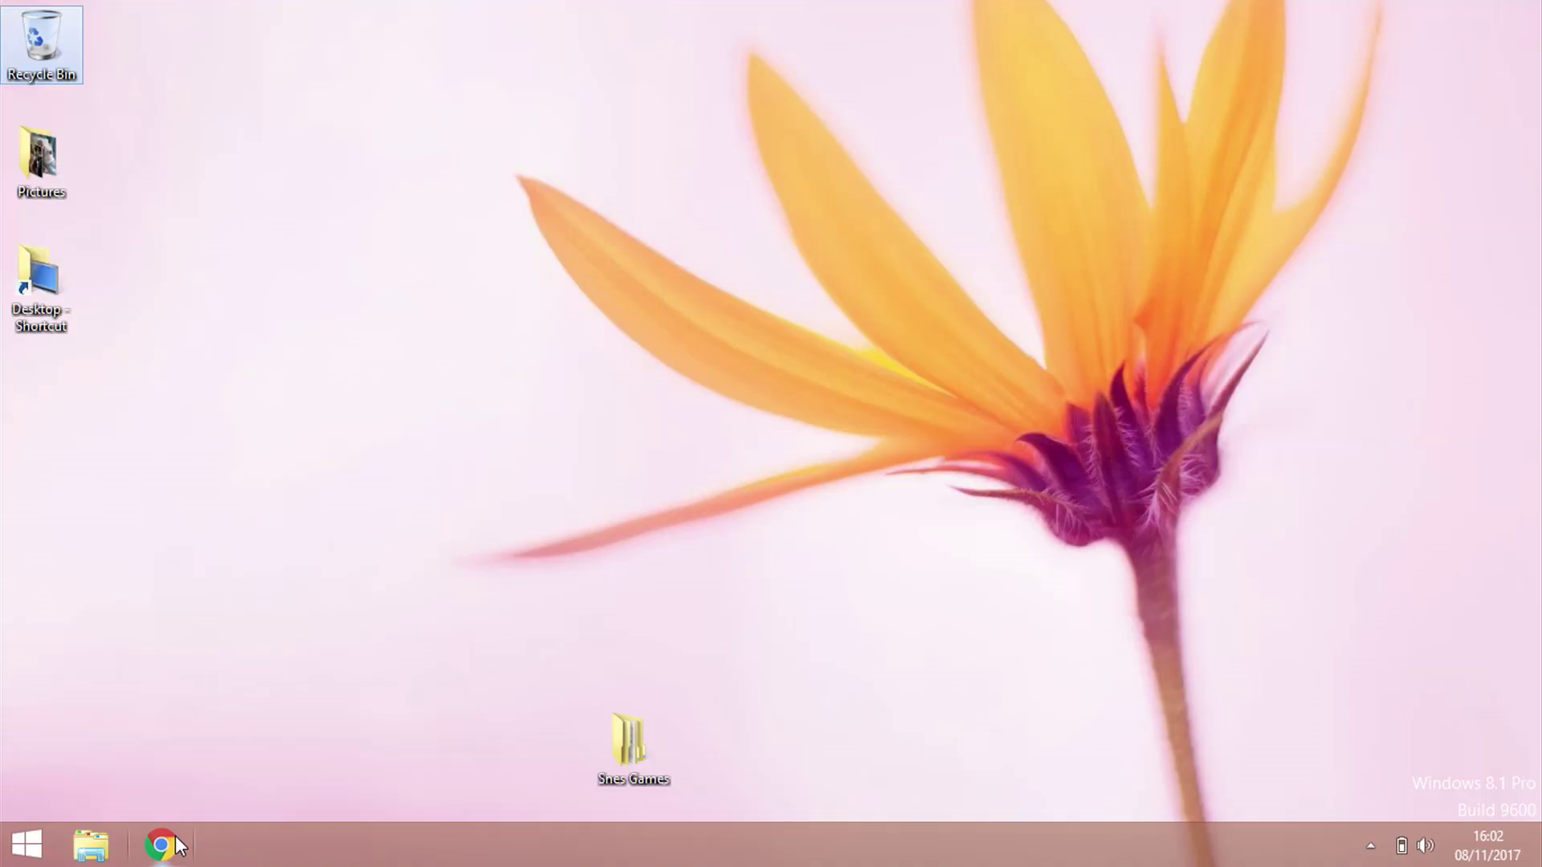
Open Chrome, search Google for "hakchi", and open the ClusterM/hakchi2 releases page on GitHub.
{"action": "left_click", "coordinate": [164, 854]}
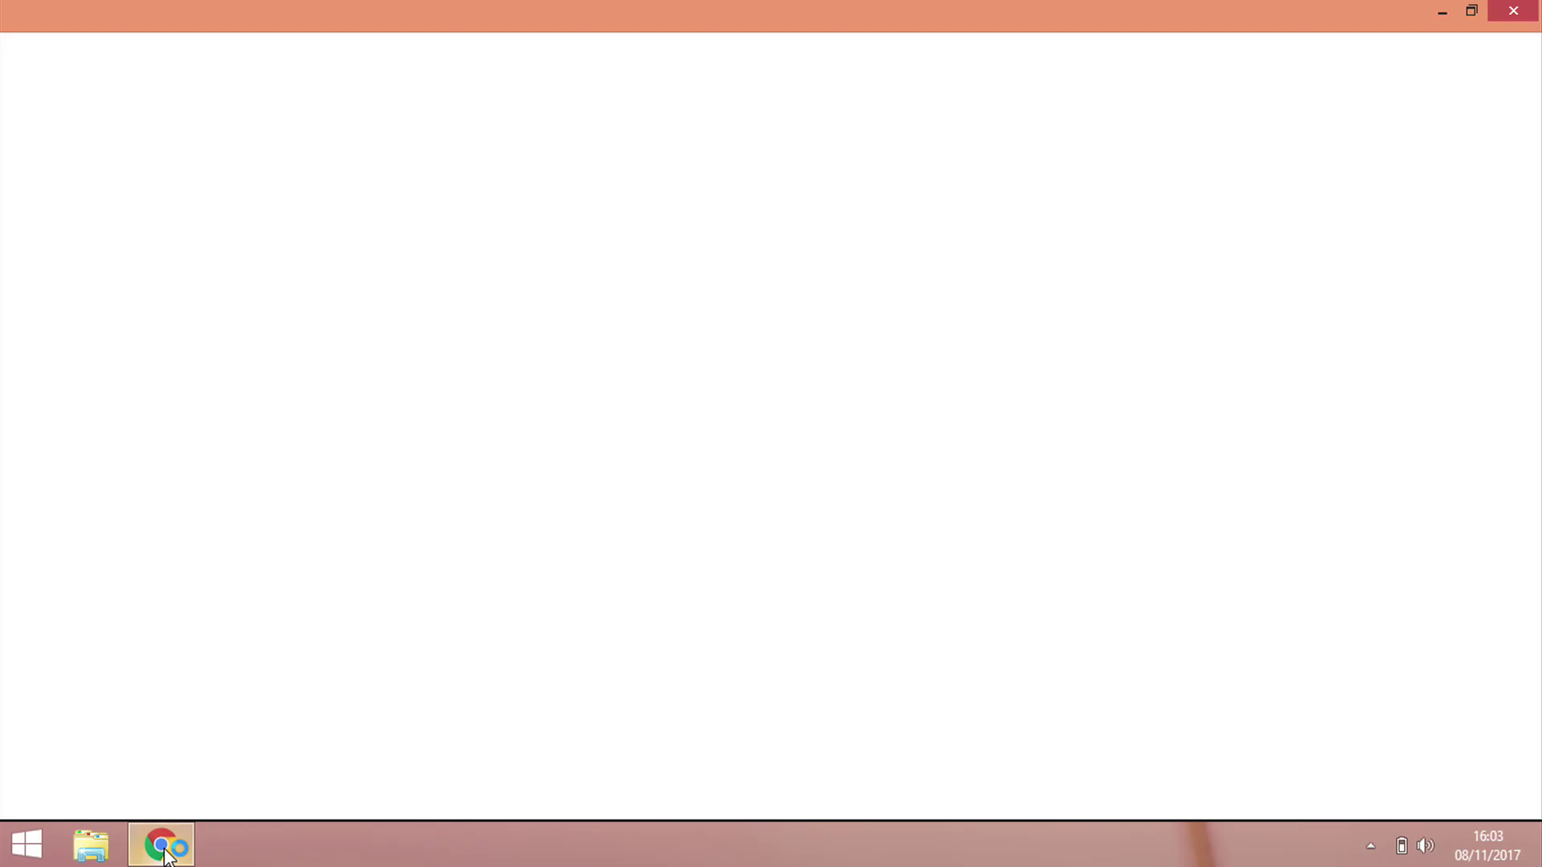
{"action": "type", "text": "hakchi"}
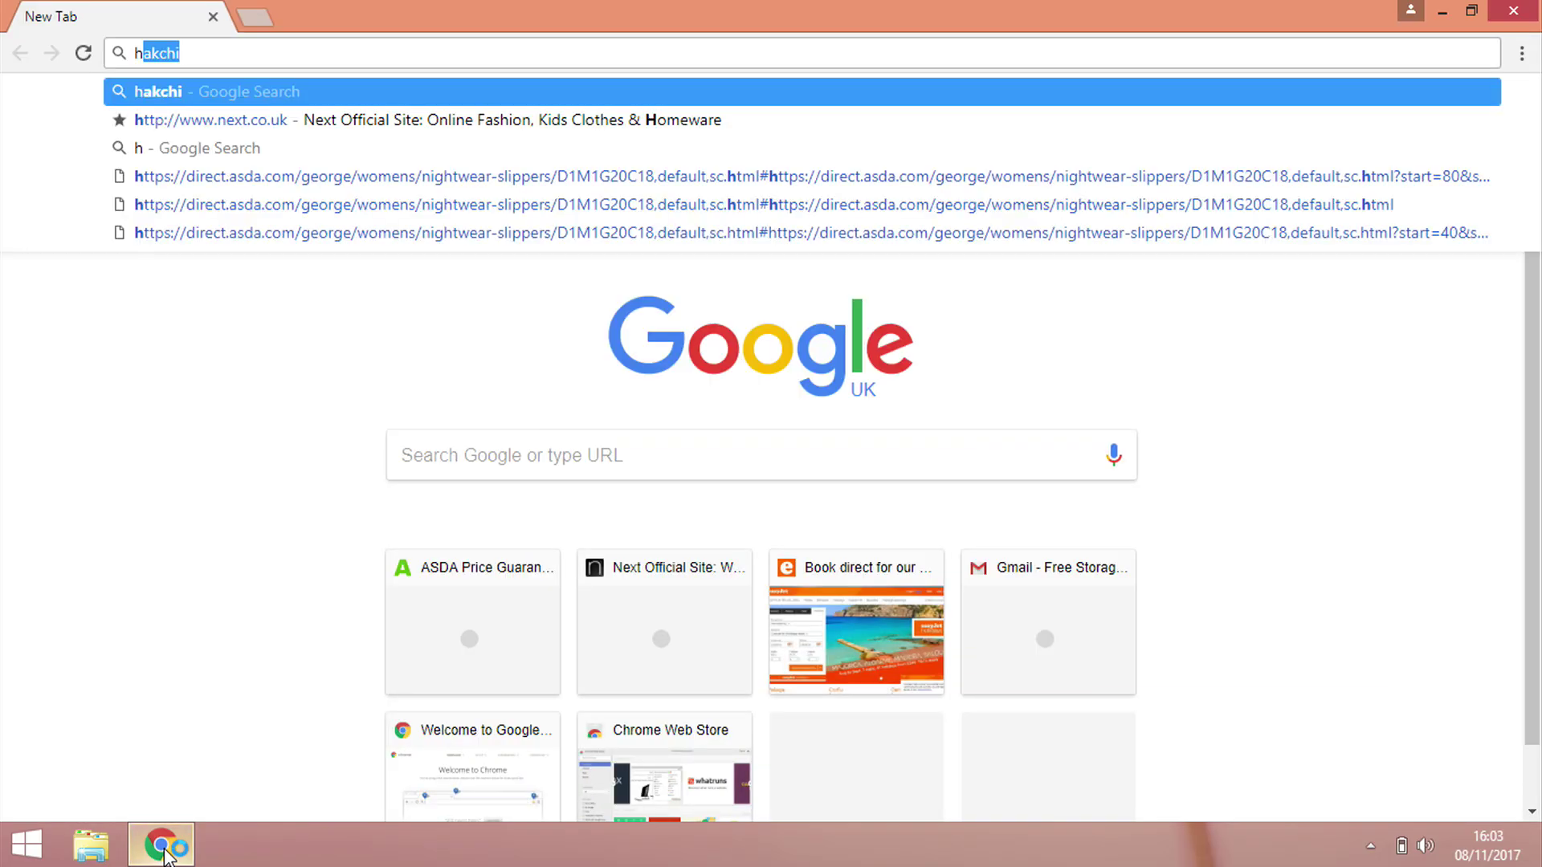
{"action": "key", "text": "Return"}
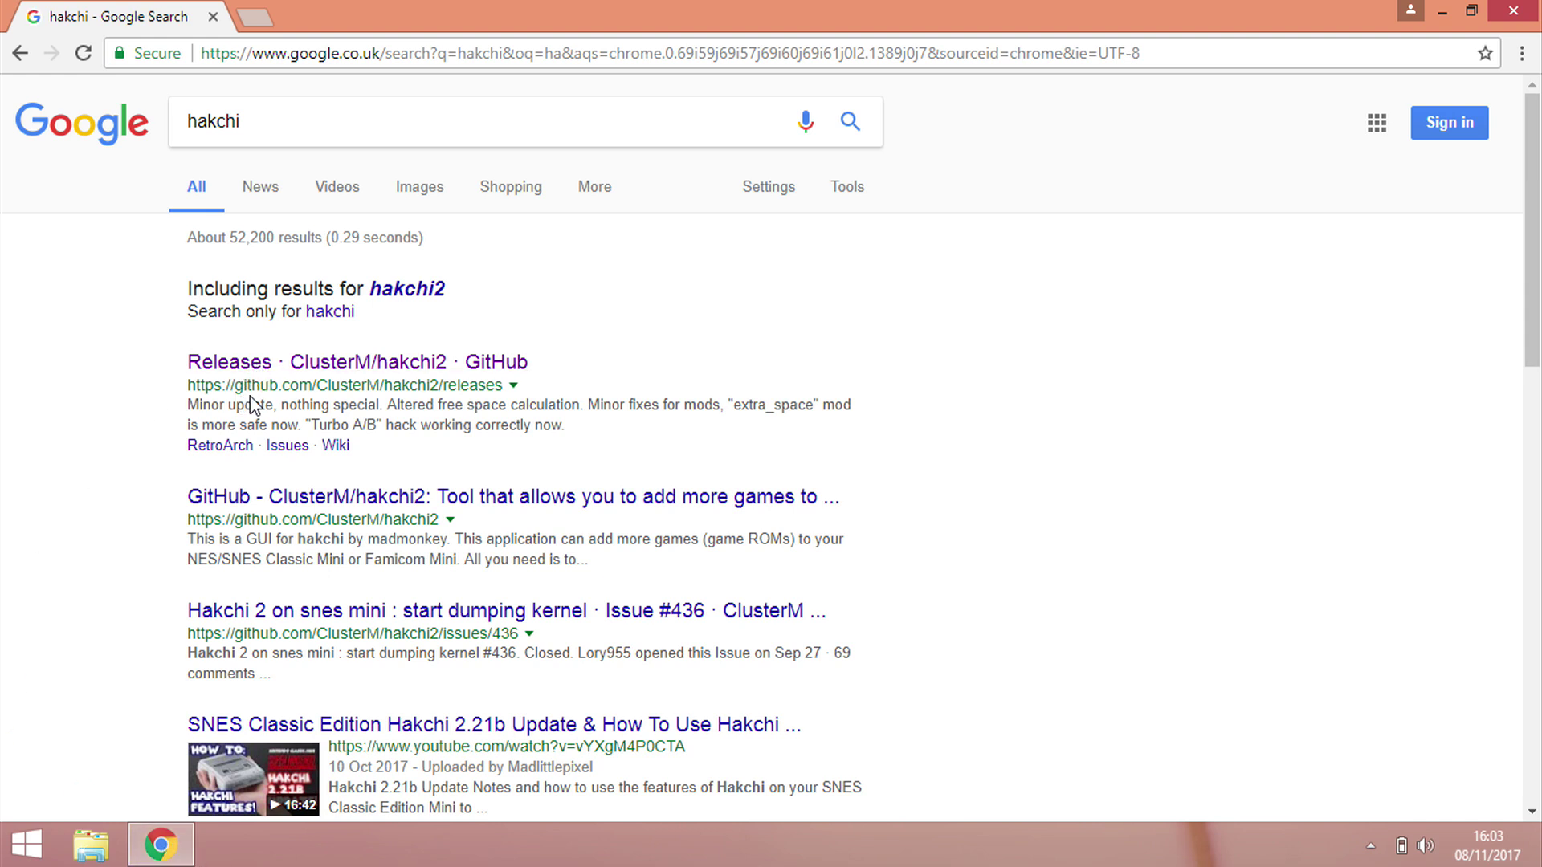
{"action": "left_click", "coordinate": [257, 370]}
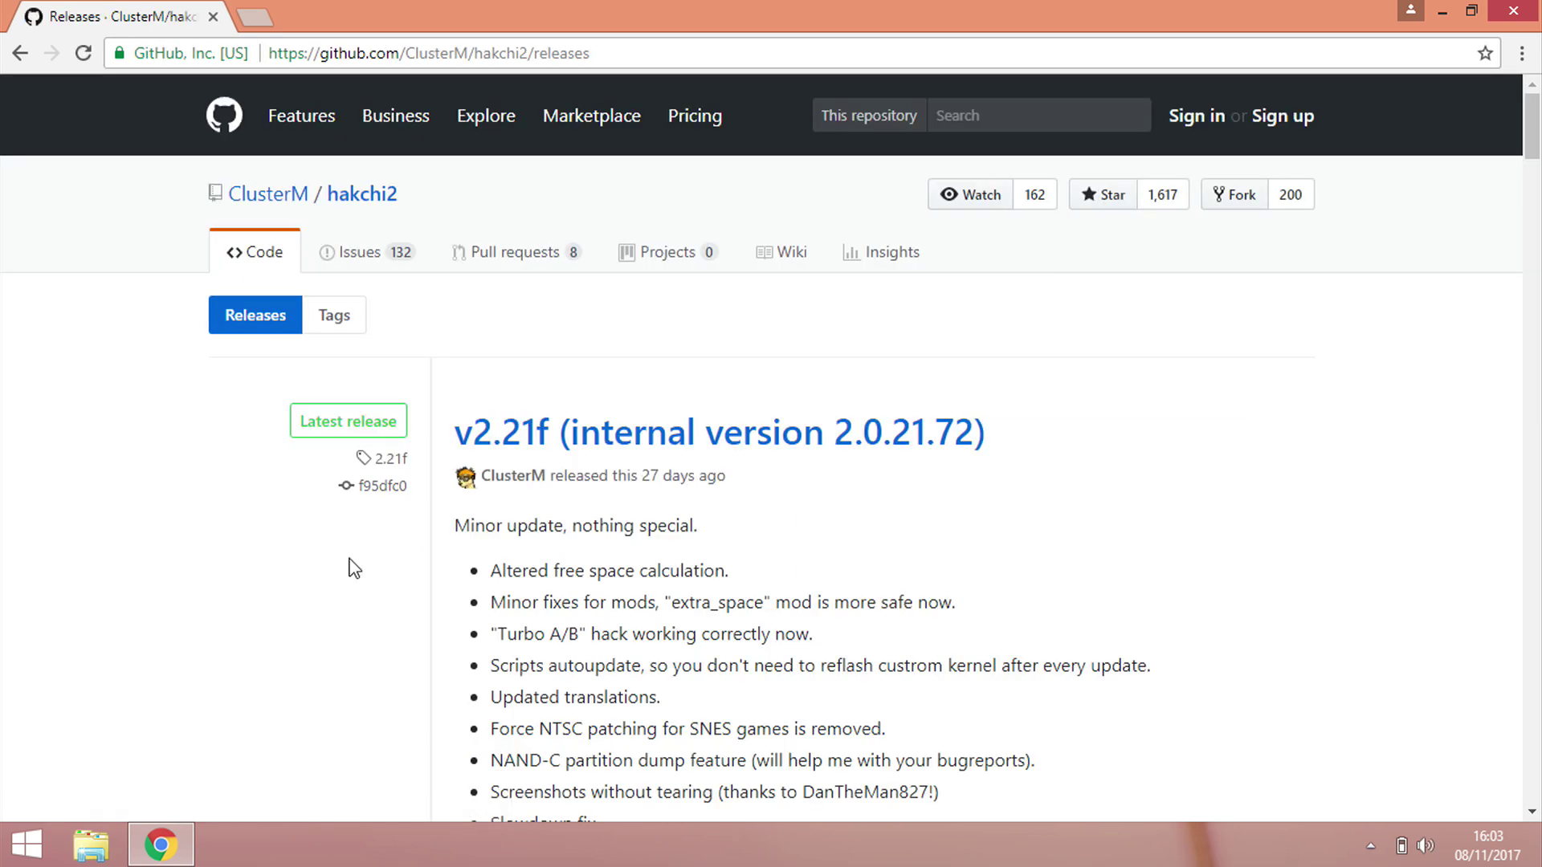
Download hakchi2.21f.zip from the latest release and open the downloaded archive.
{"action": "scroll", "coordinate": [349, 560], "scroll_direction": "down", "scroll_amount": 7}
{"action": "scroll", "coordinate": [354, 568], "scroll_direction": "down", "scroll_amount": 2}
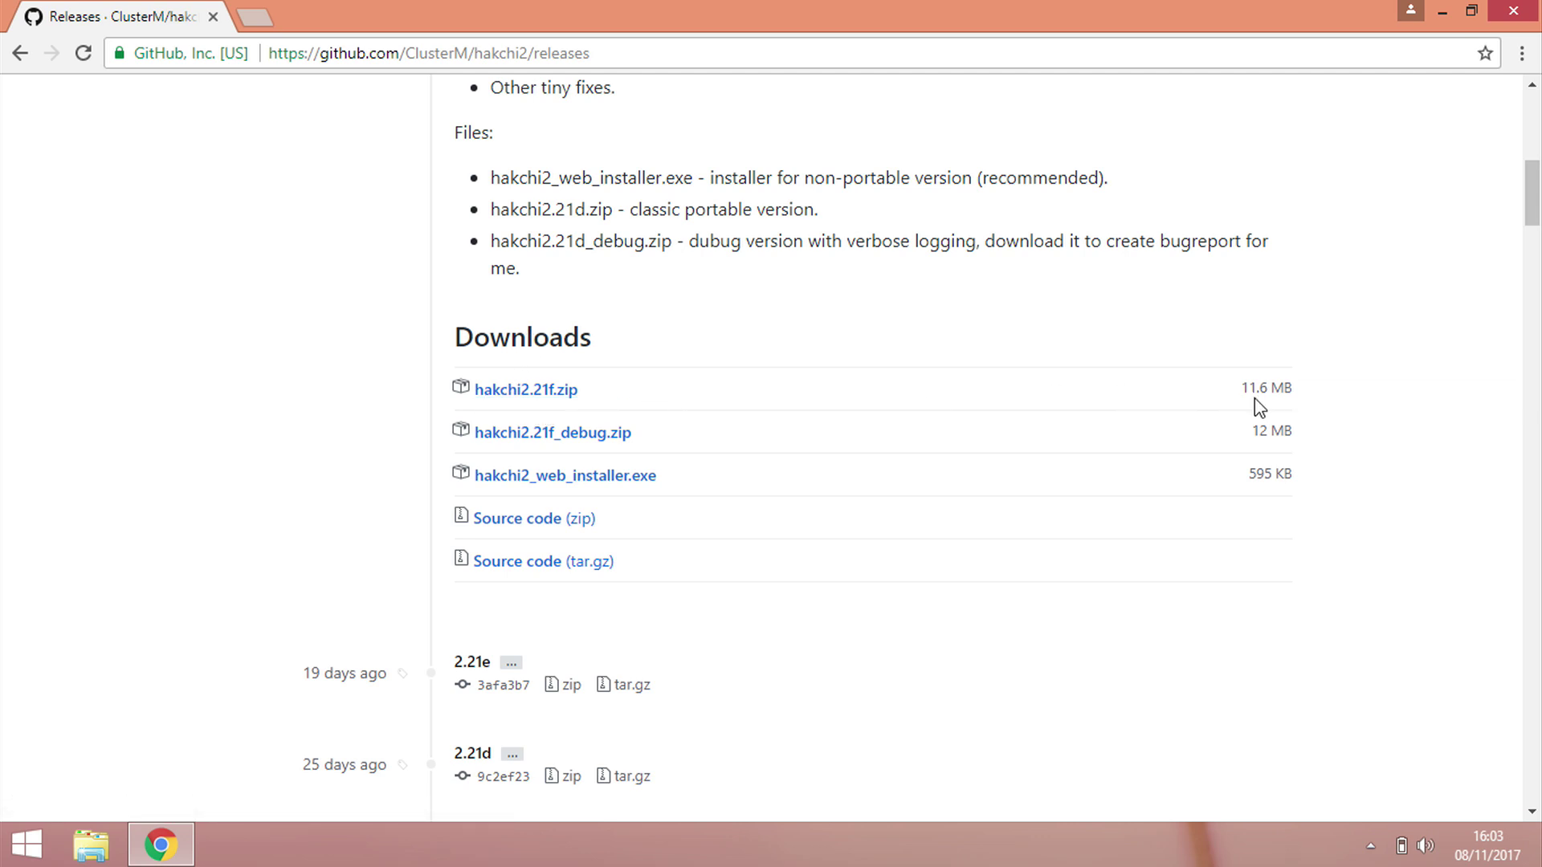
{"action": "left_click", "coordinate": [507, 392]}
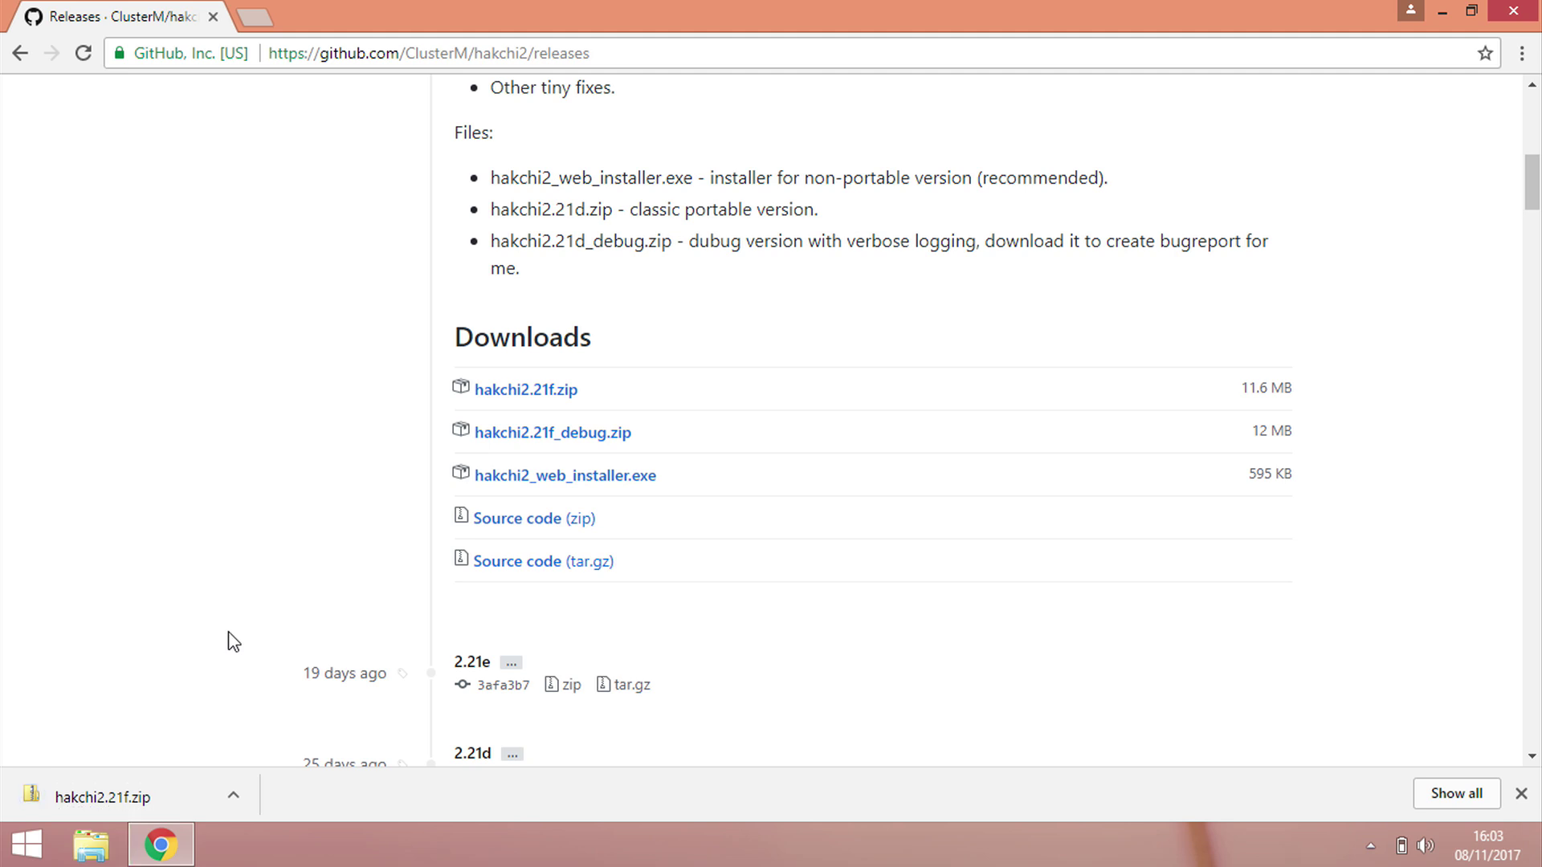
{"action": "left_click", "coordinate": [119, 785]}
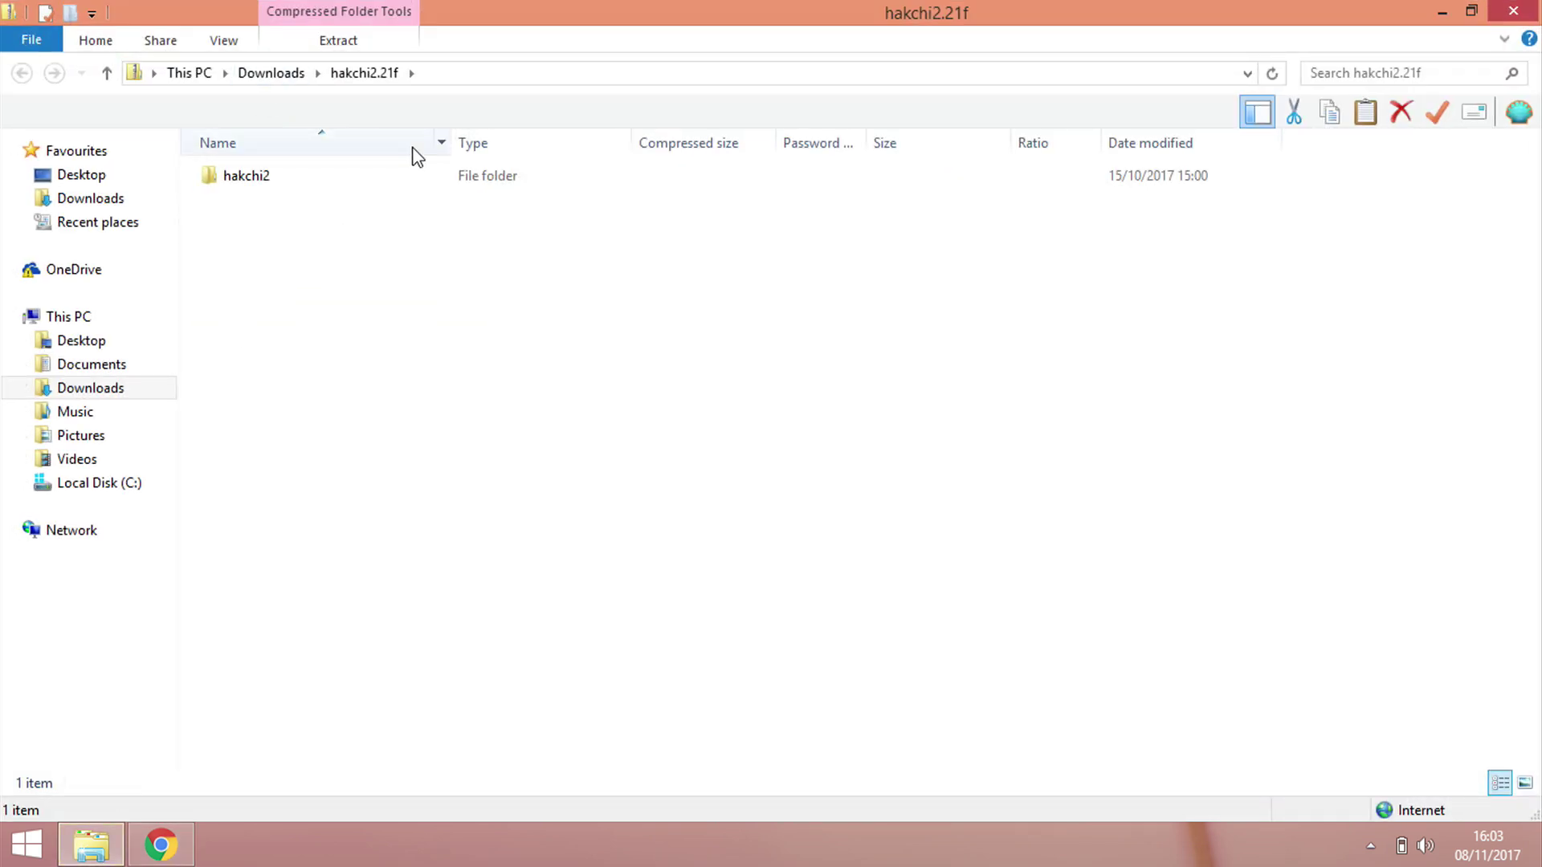
Copy the hakchi2 folder out of the archive to the desktop beside Snes Games, closing the browser and archive windows.
{"action": "left_click", "coordinate": [1471, 11]}
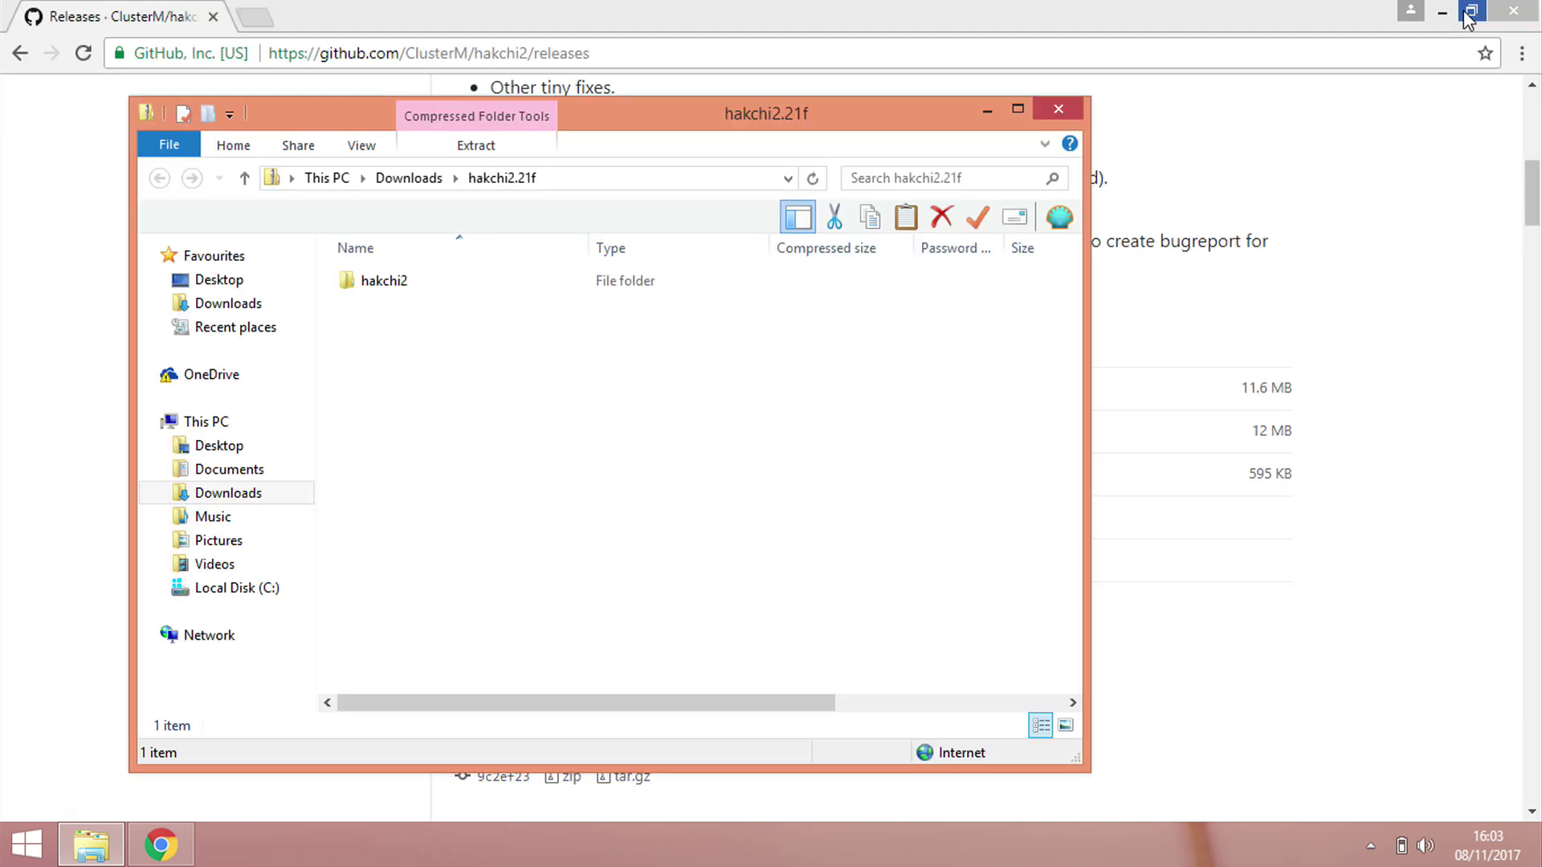
{"action": "left_click", "coordinate": [1516, 16]}
{"action": "left_click", "coordinate": [1516, 16]}
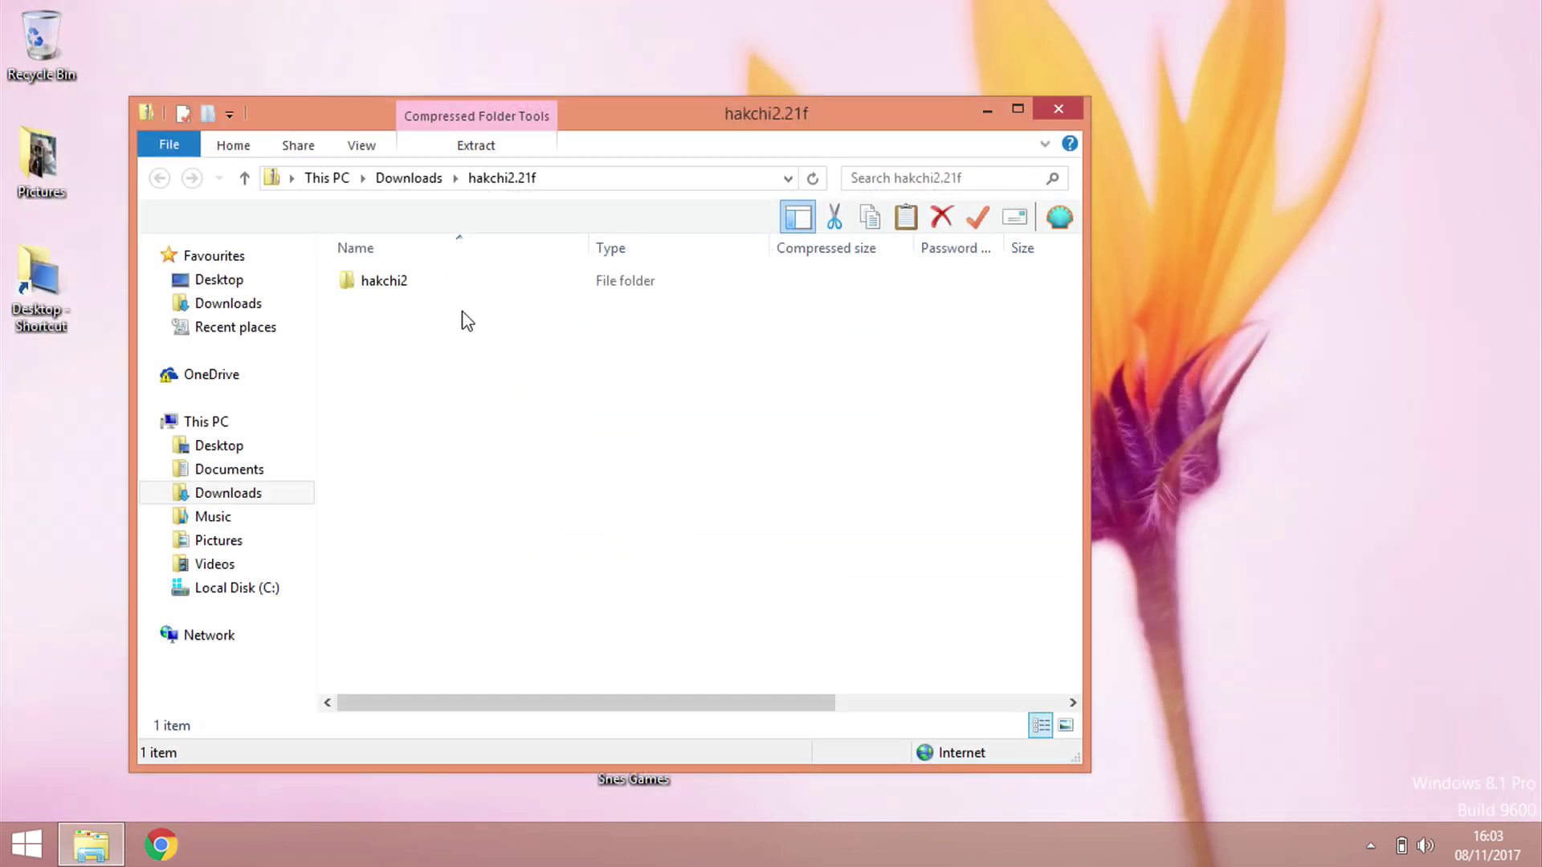
{"action": "left_click", "coordinate": [405, 290]}
{"action": "left_click_drag", "start_coordinate": [407, 294], "coordinate": [1179, 682]}
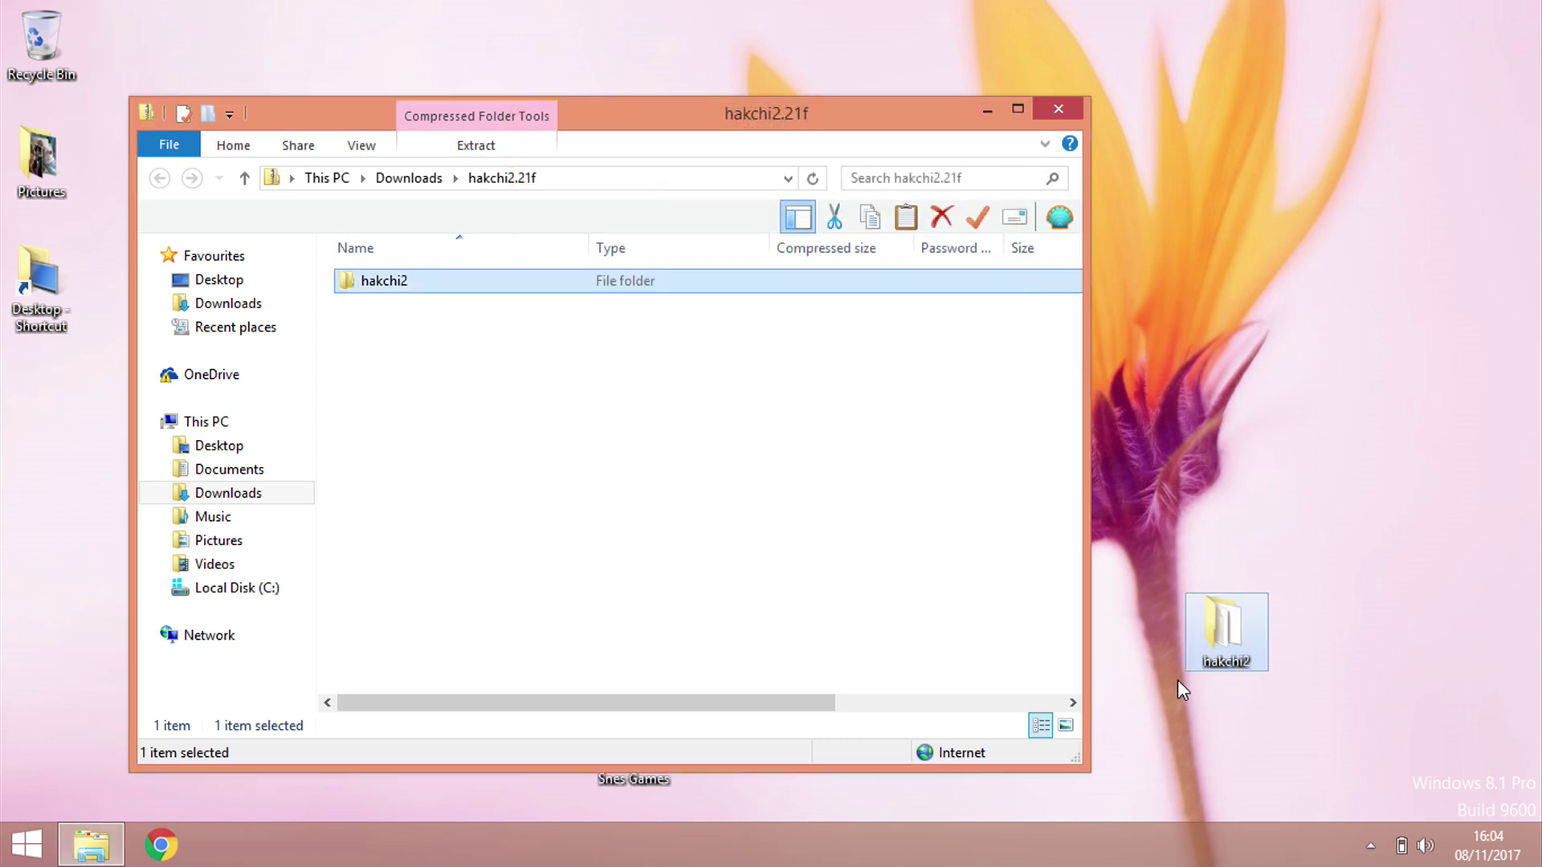
{"action": "left_click", "coordinate": [1059, 113]}
{"action": "left_click_drag", "start_coordinate": [1229, 619], "coordinate": [745, 729]}
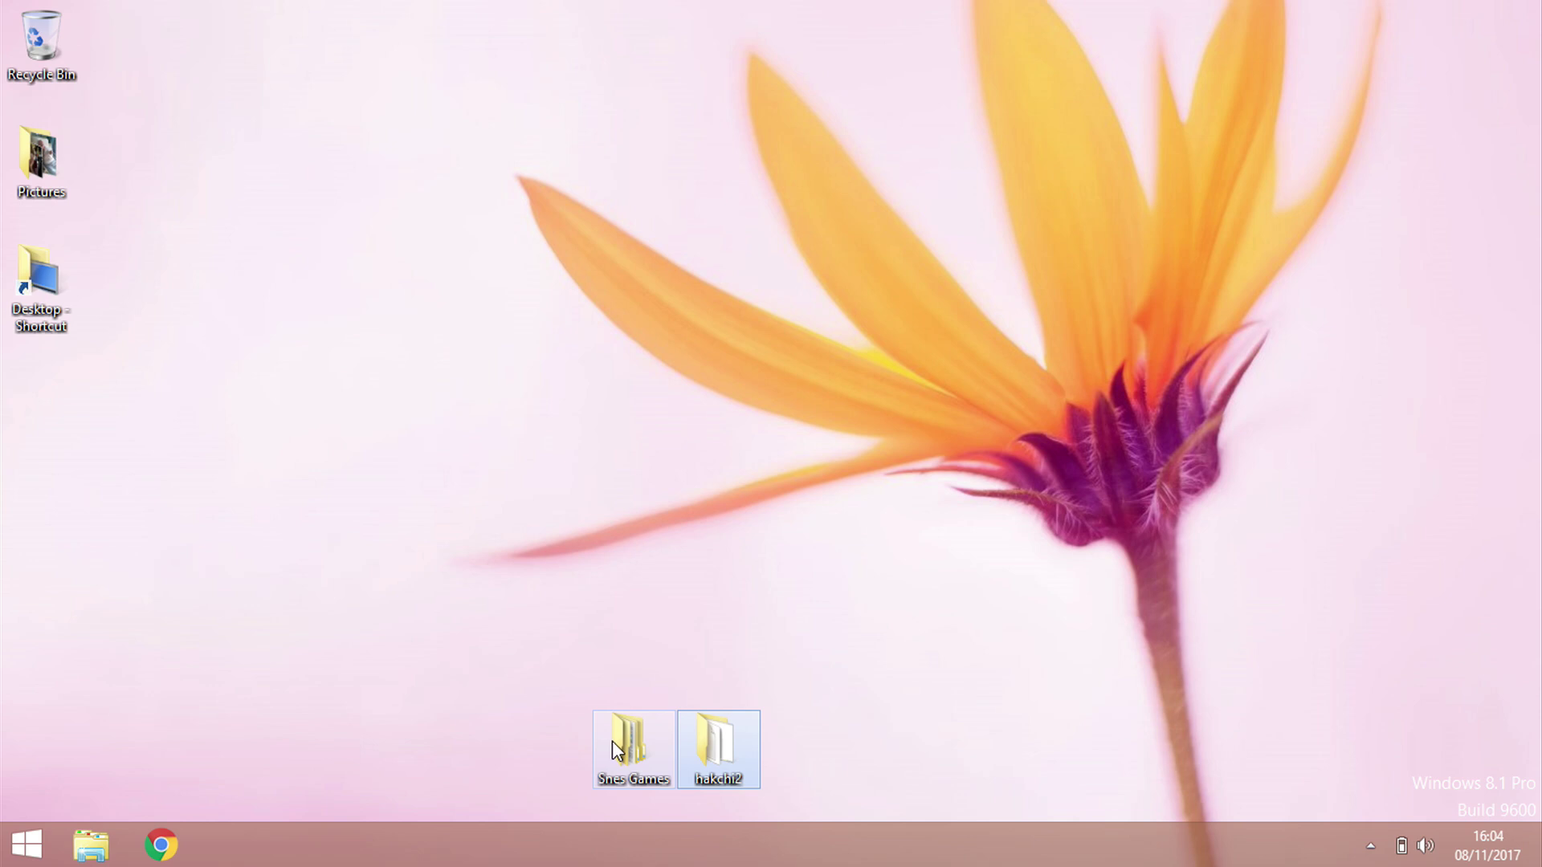
Launch the hakchi application from the desktop hakchi2 folder, allowing it to run despite the SmartScreen block.
{"action": "mouse_move", "coordinate": [612, 740]}
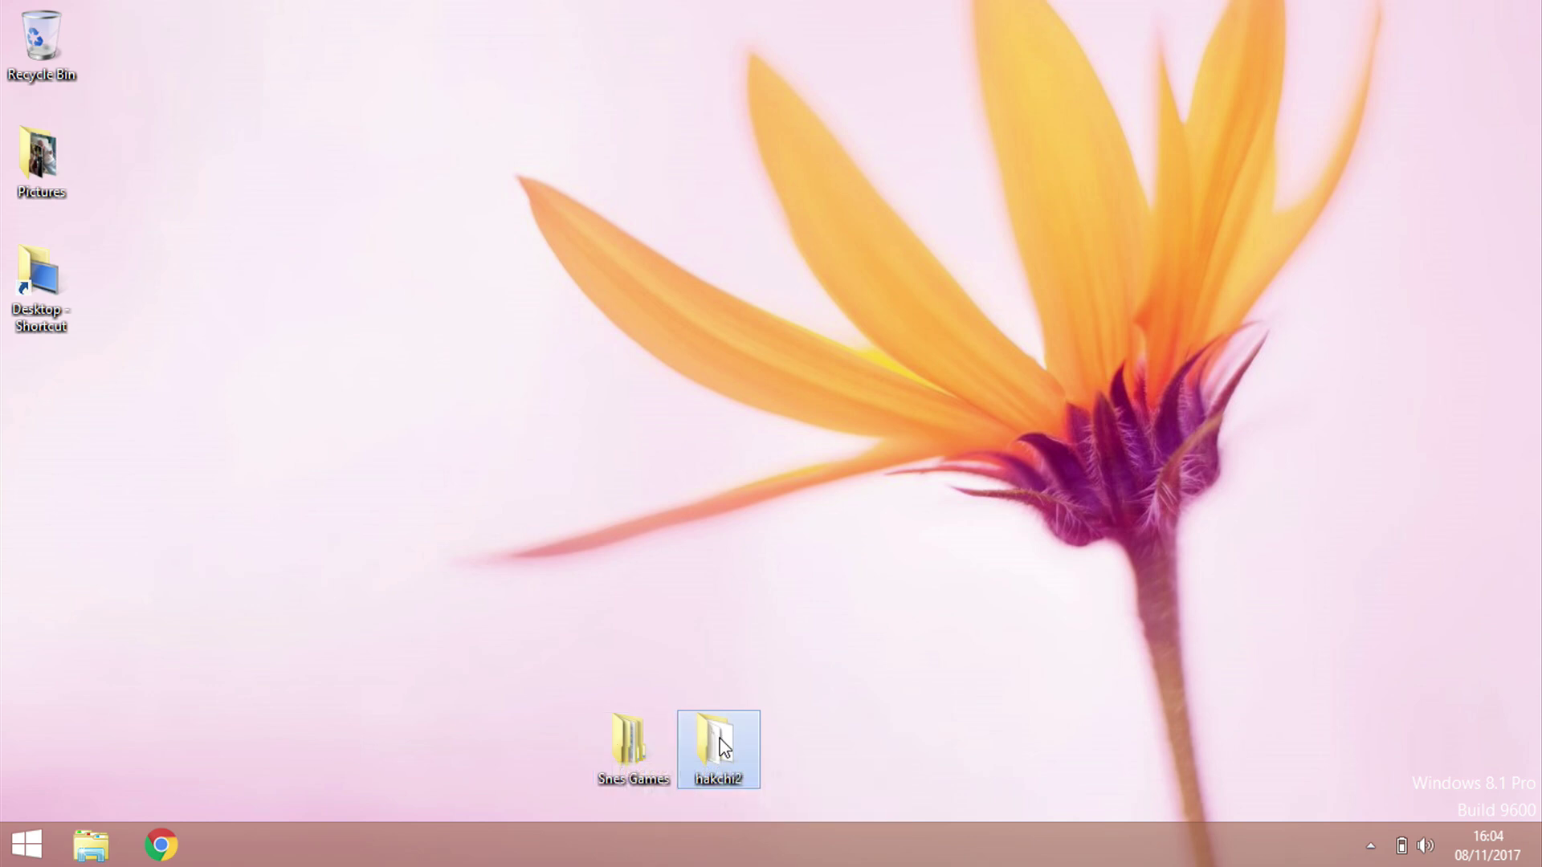
{"action": "mouse_move", "coordinate": [720, 739]}
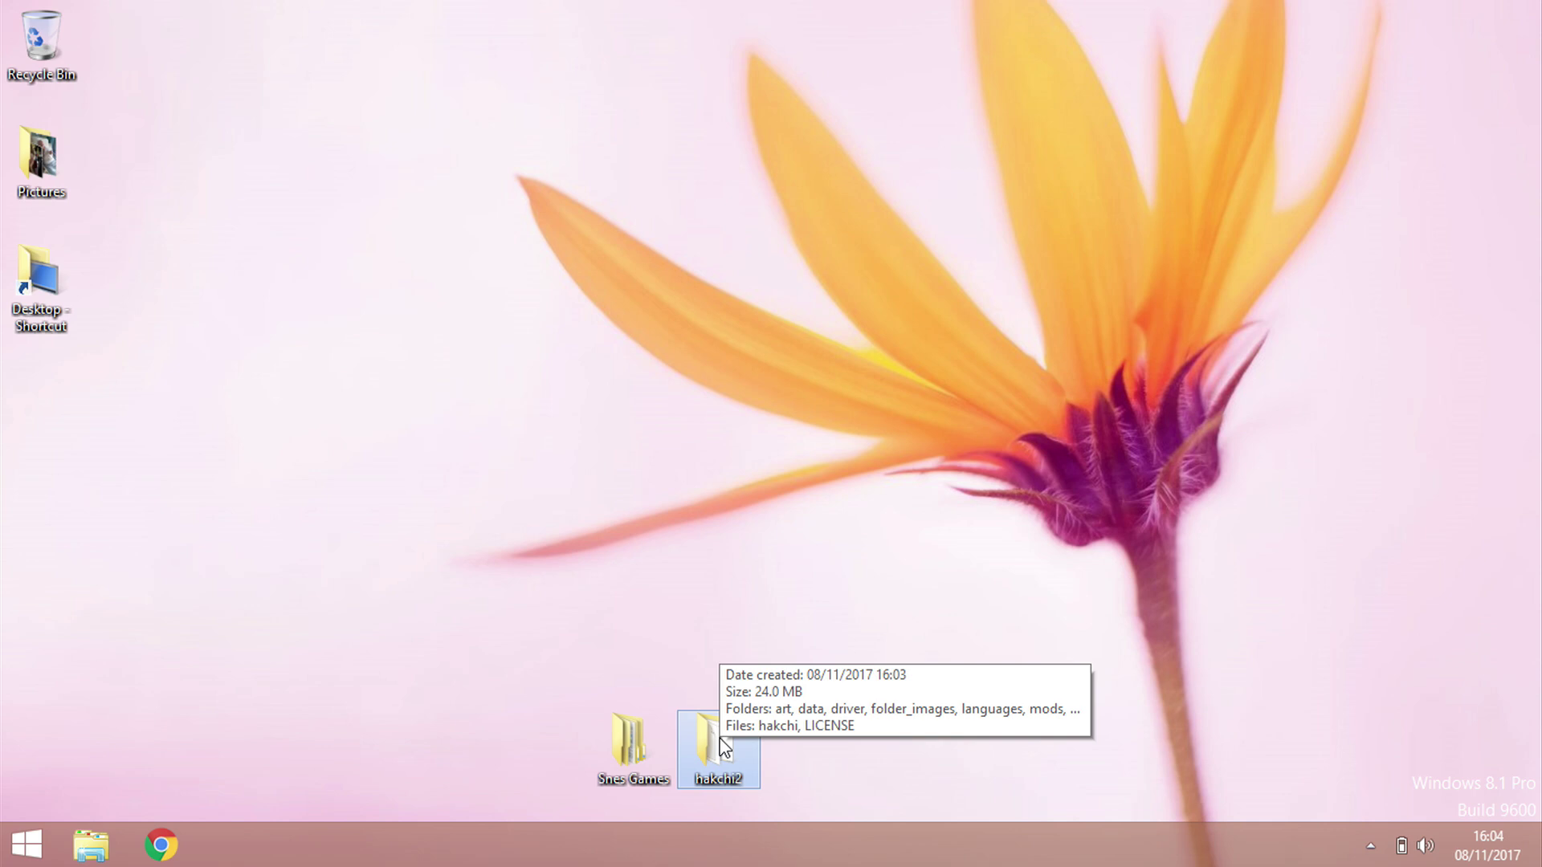
{"action": "double_click", "coordinate": [720, 743]}
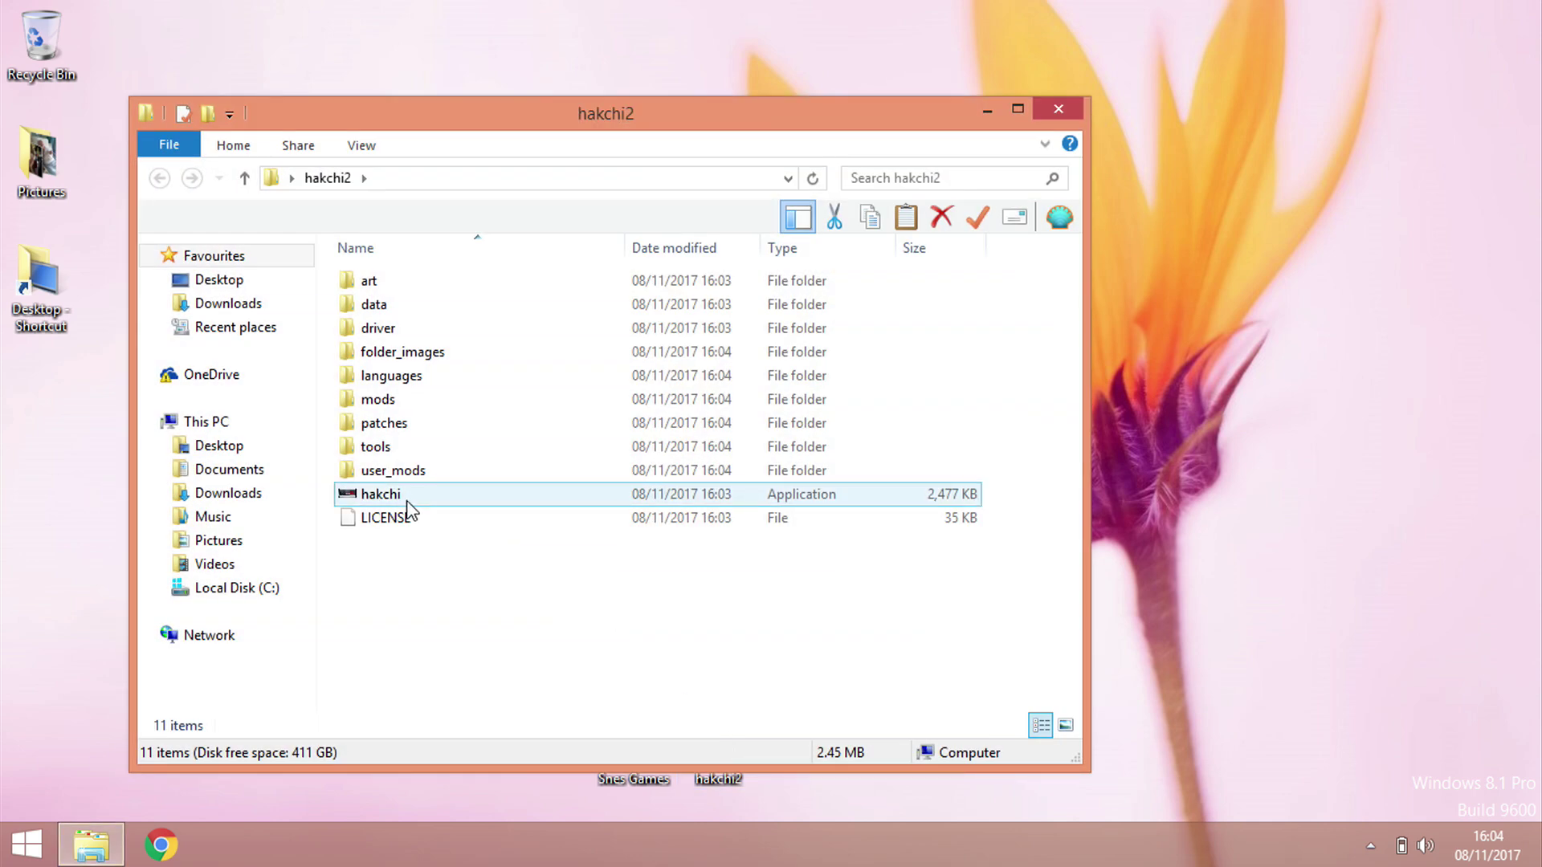
{"action": "mouse_move", "coordinate": [388, 505]}
{"action": "double_click", "coordinate": [387, 503]}
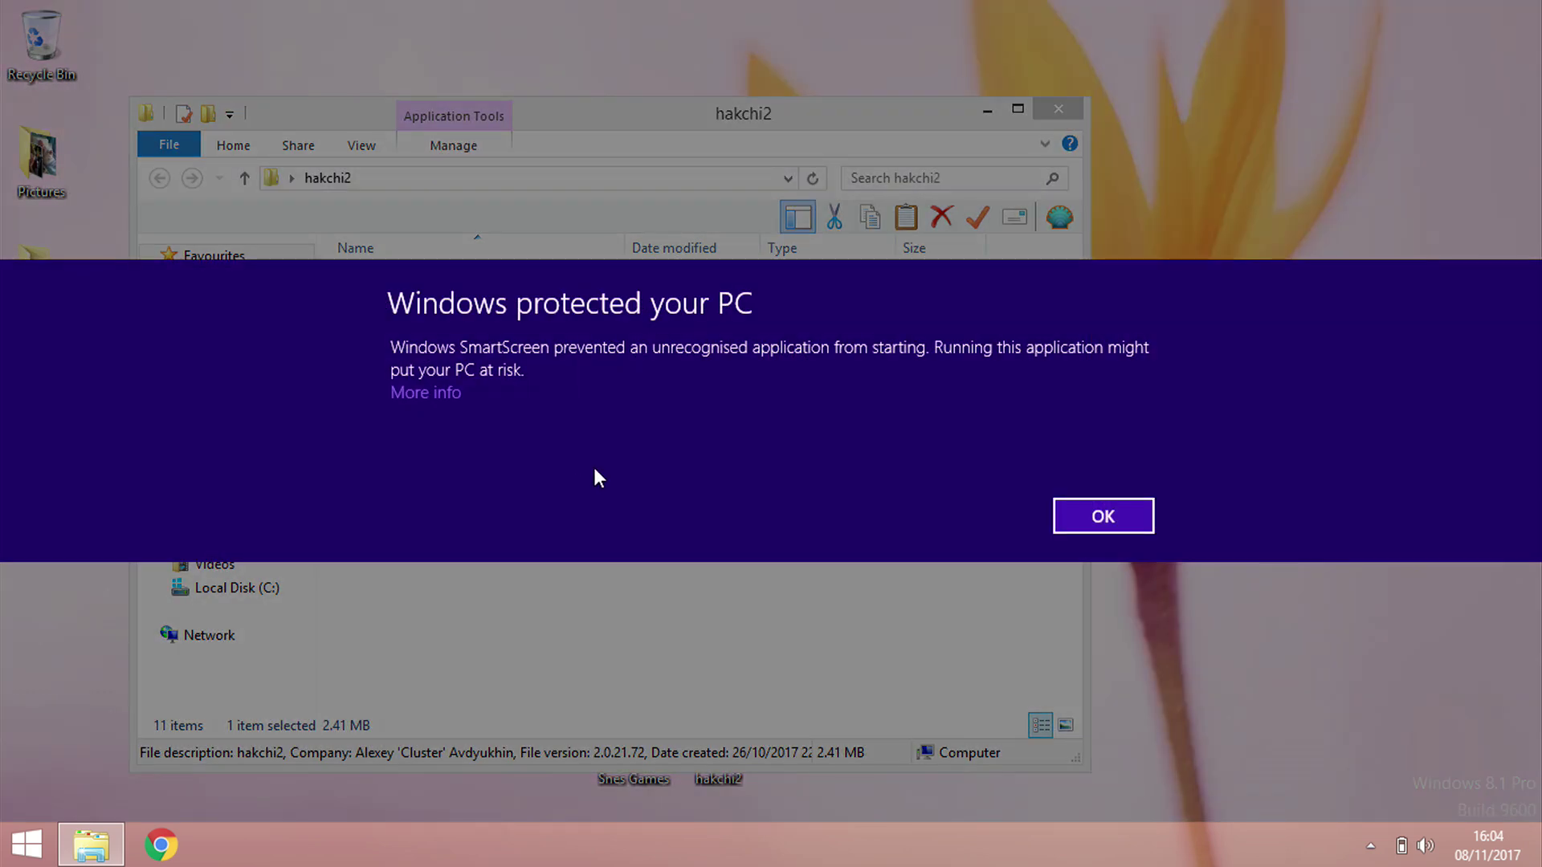
{"action": "left_click", "coordinate": [426, 393]}
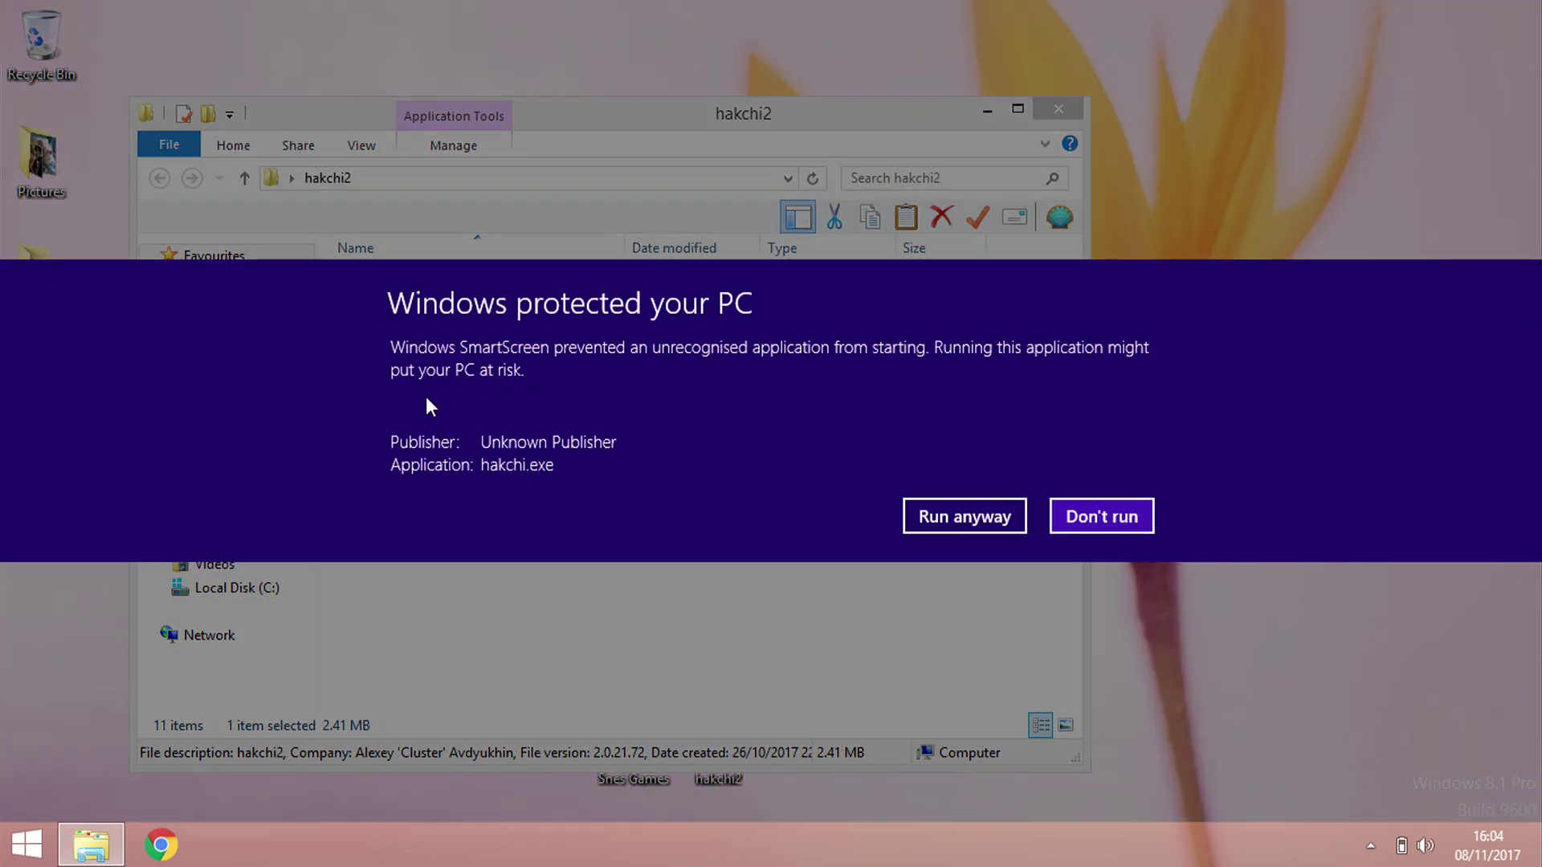
{"action": "left_click", "coordinate": [967, 518]}
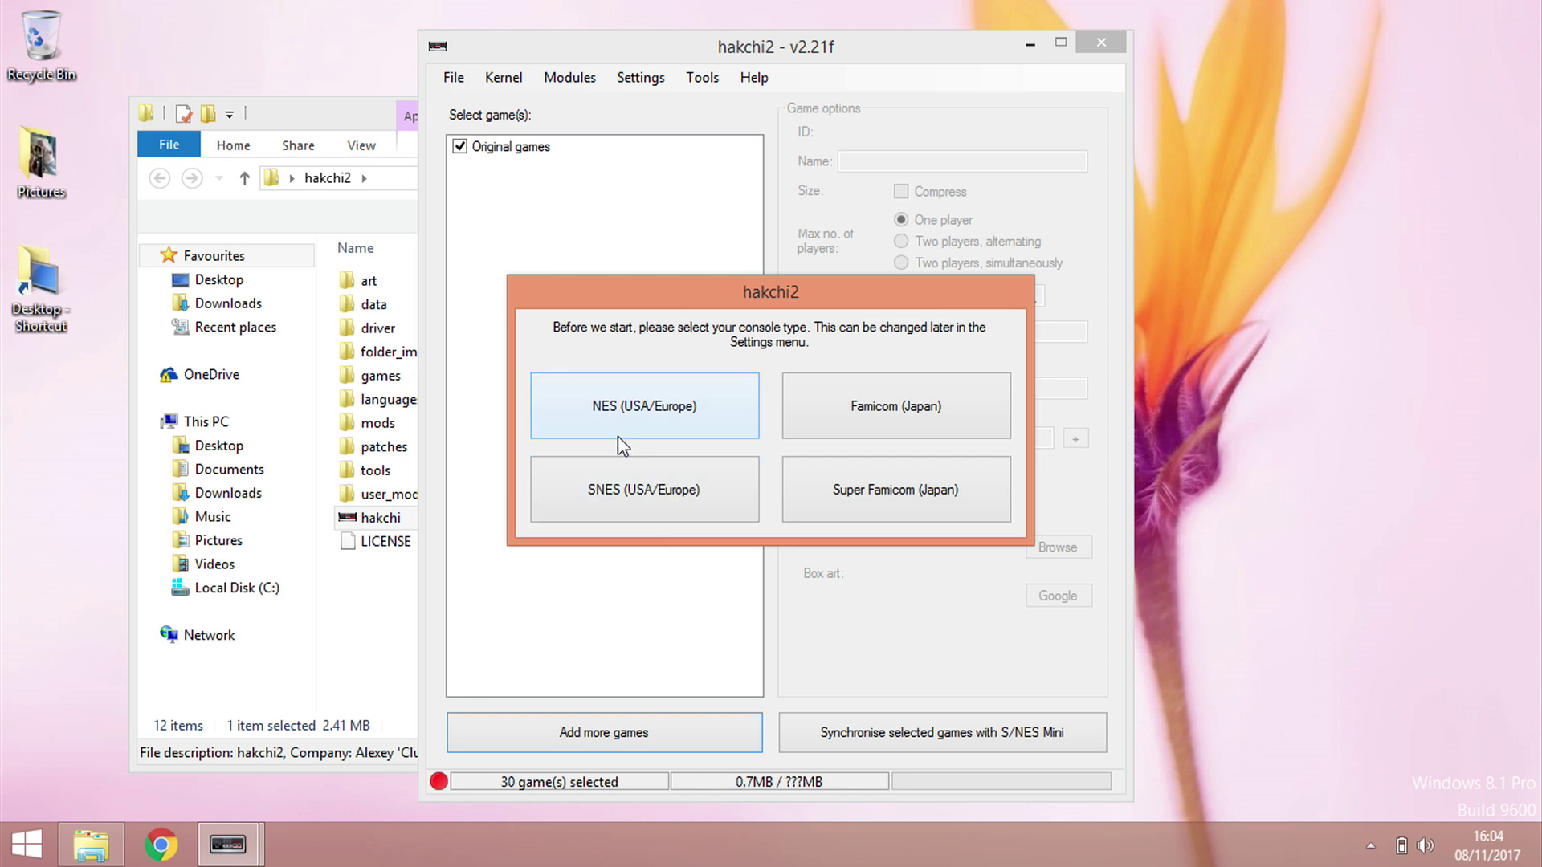
Choose SNES (USA/Europe) as the console type and start flashing the custom kernel.
{"action": "left_click", "coordinate": [663, 492]}
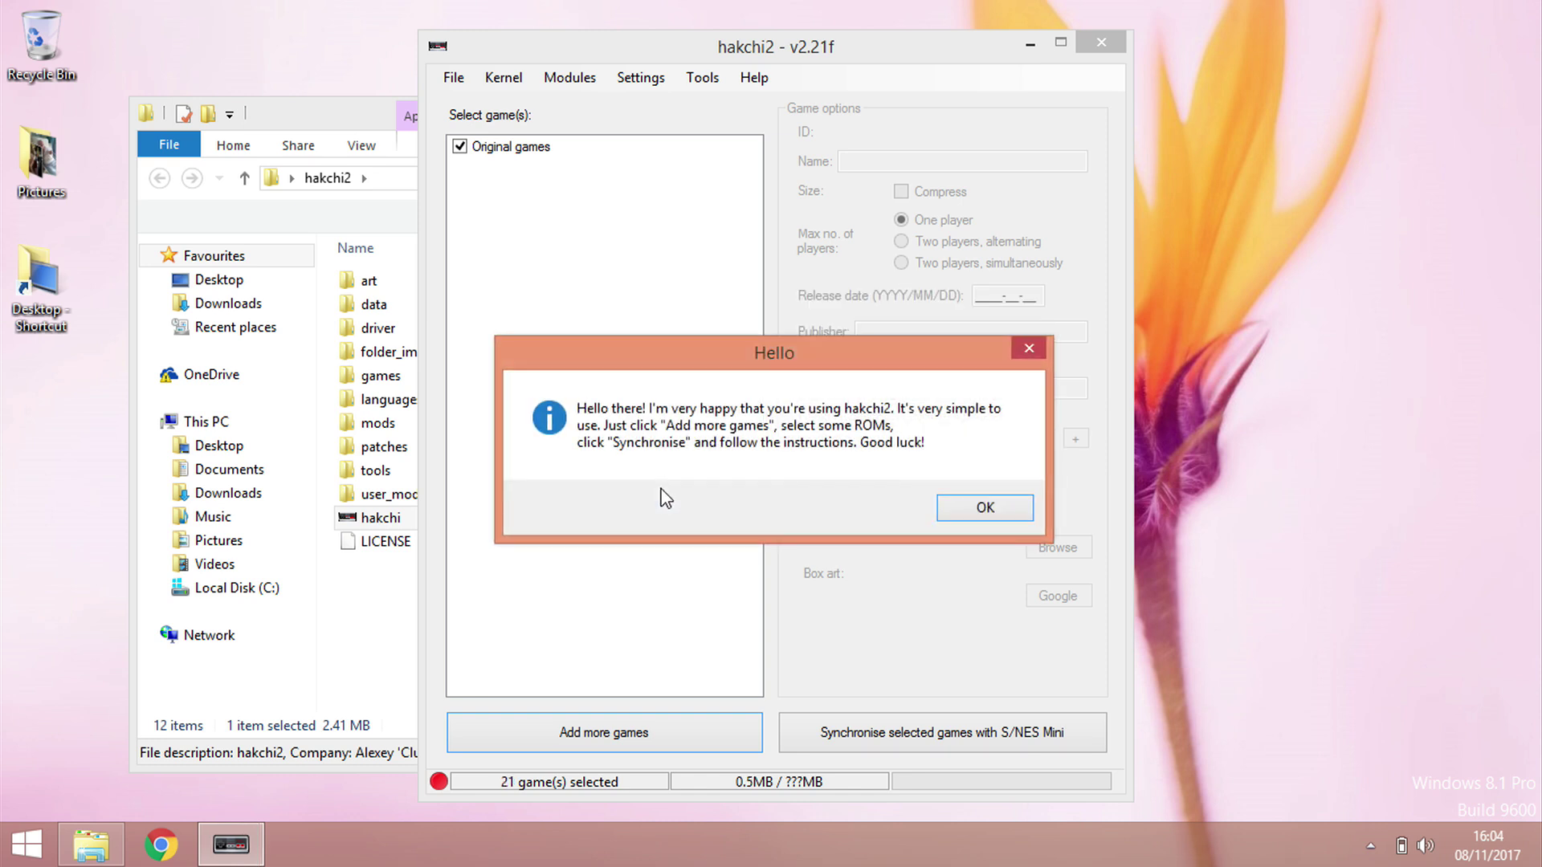
{"action": "left_click", "coordinate": [981, 513]}
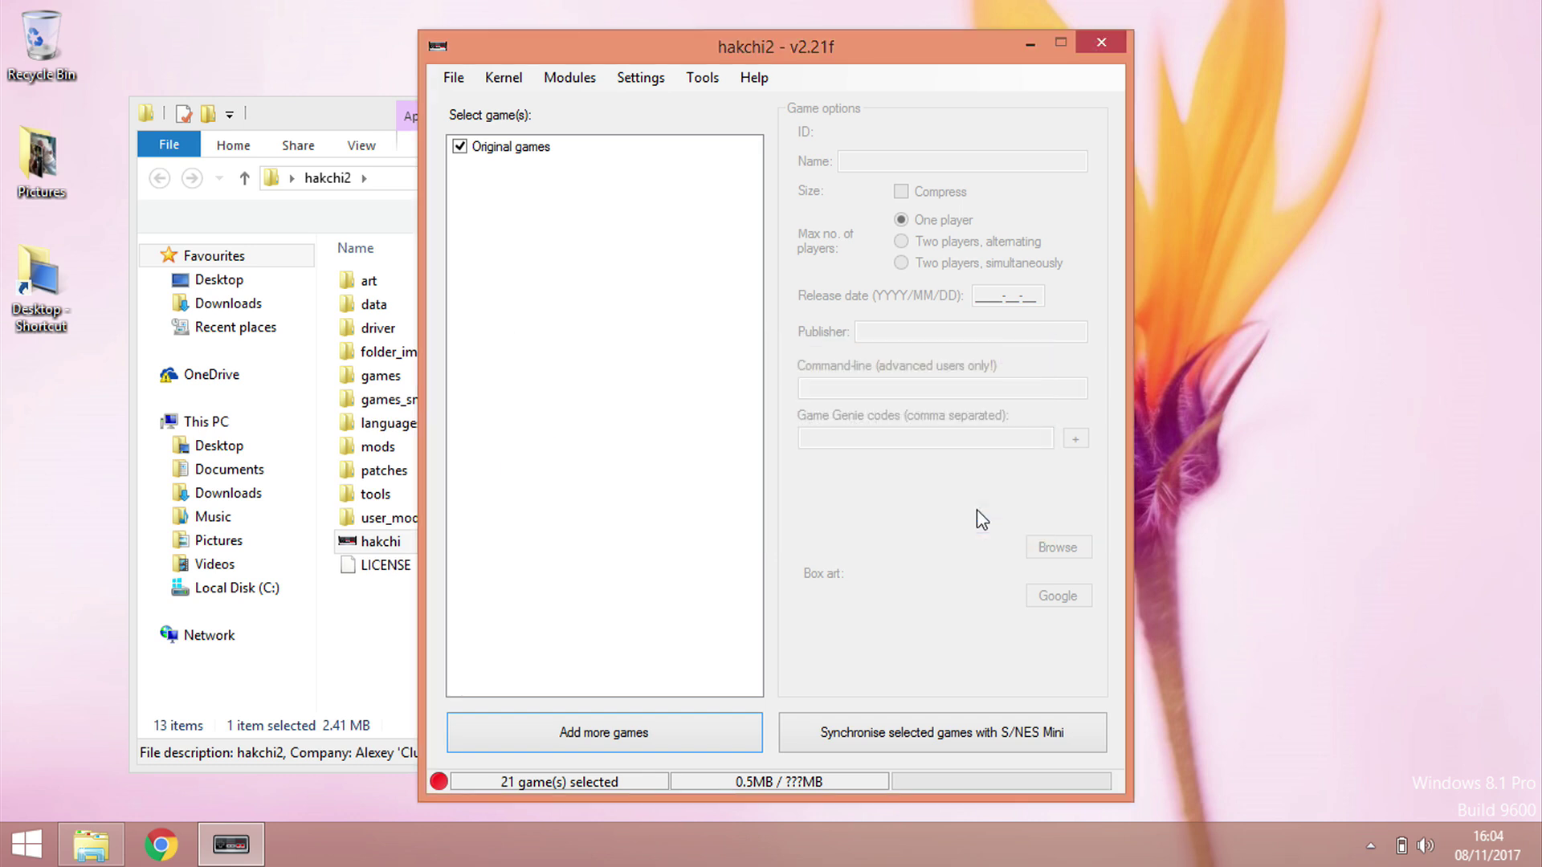
{"action": "left_click", "coordinate": [505, 77]}
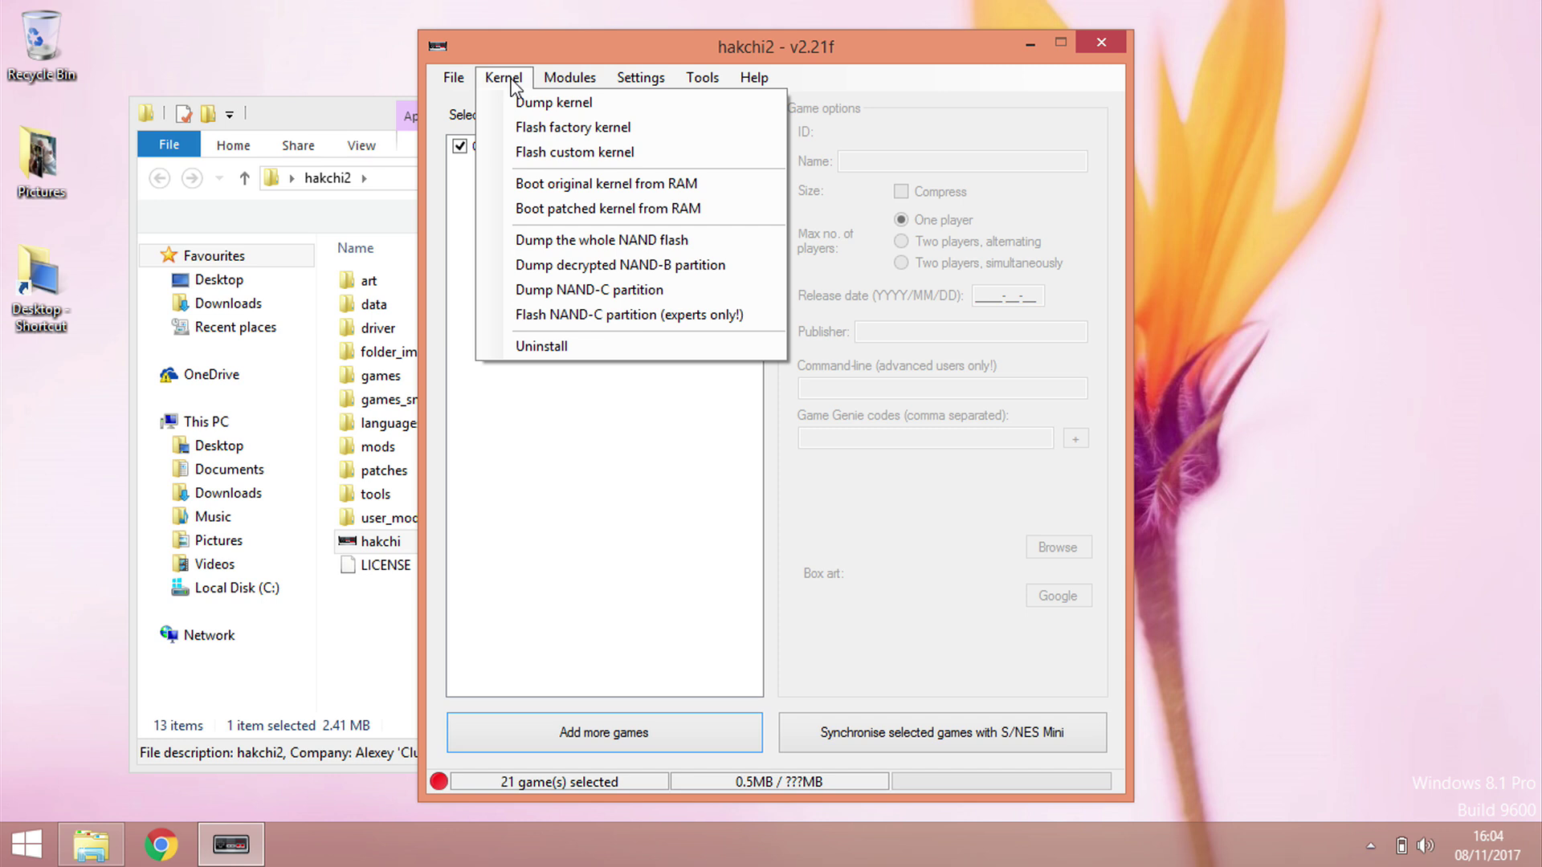
{"action": "left_click", "coordinate": [587, 152]}
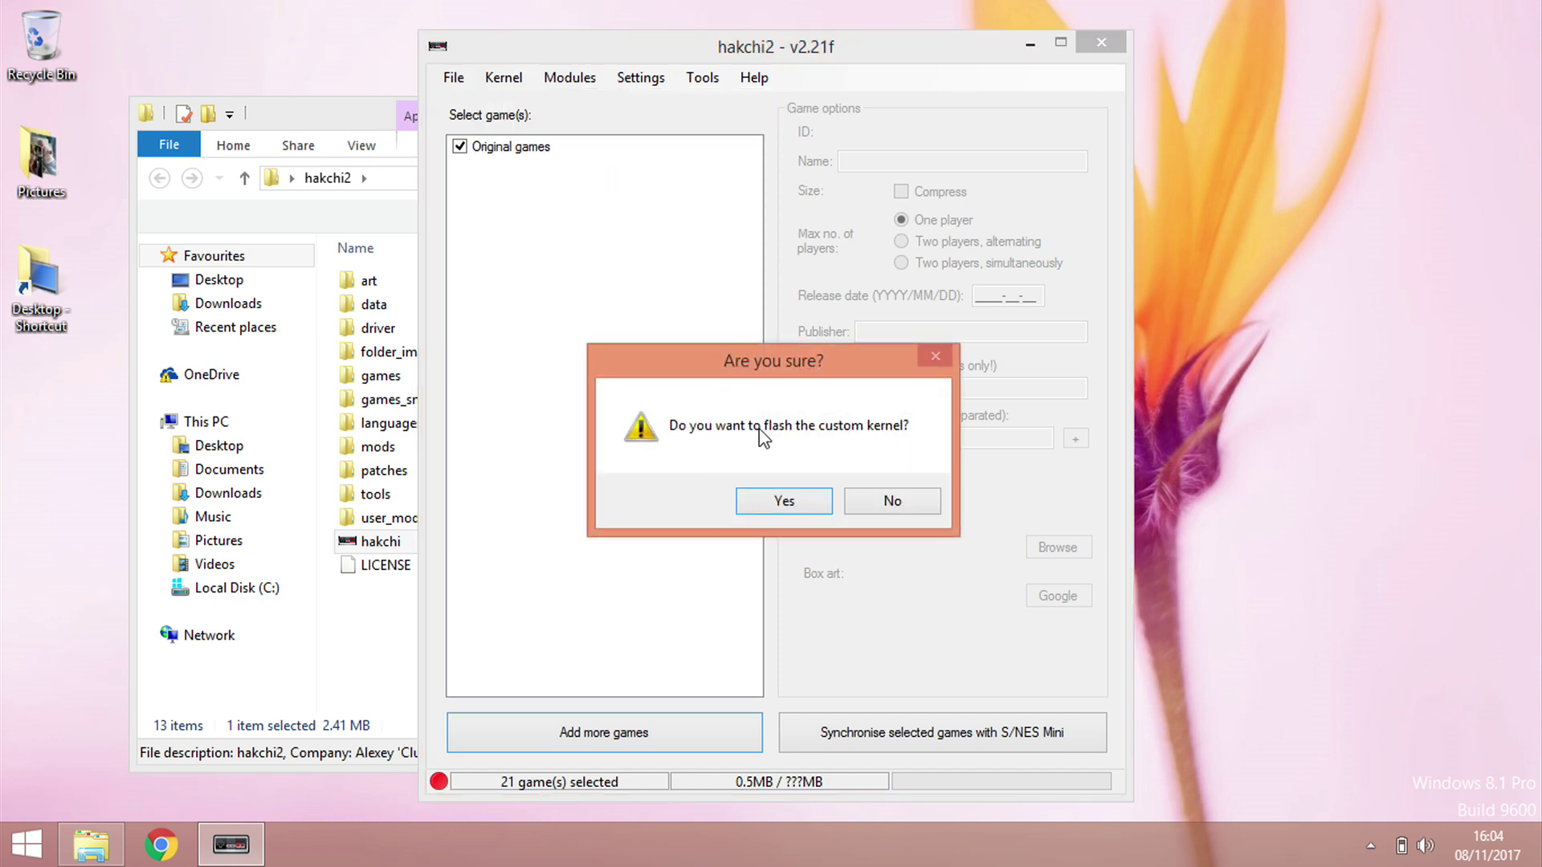
{"action": "left_click", "coordinate": [786, 502]}
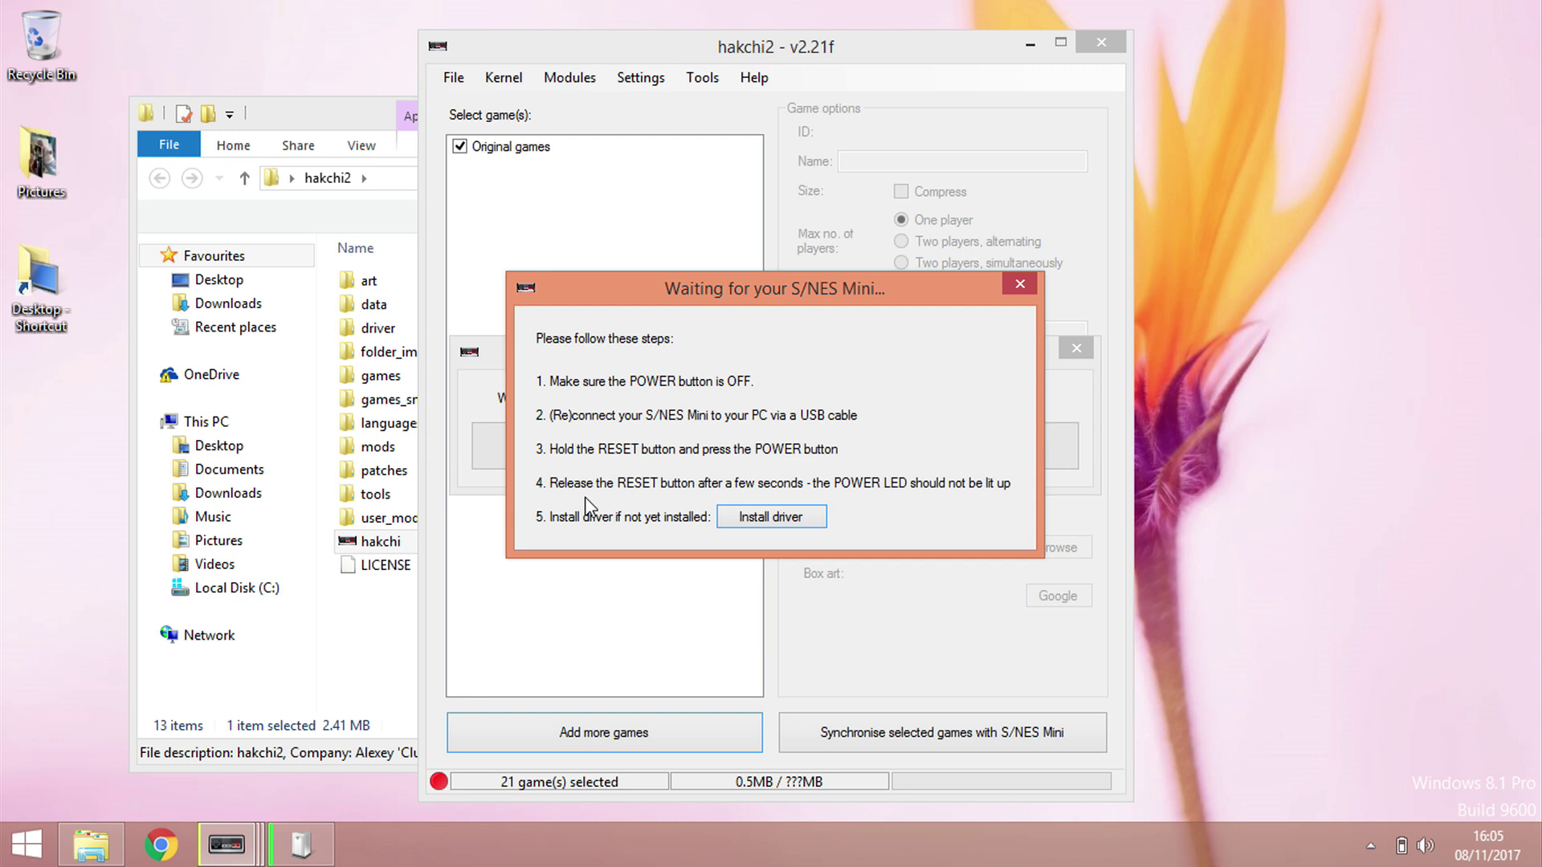
Install the S/NES Mini USB driver, exit its installer, and complete the custom kernel flash.
{"action": "left_click", "coordinate": [323, 848]}
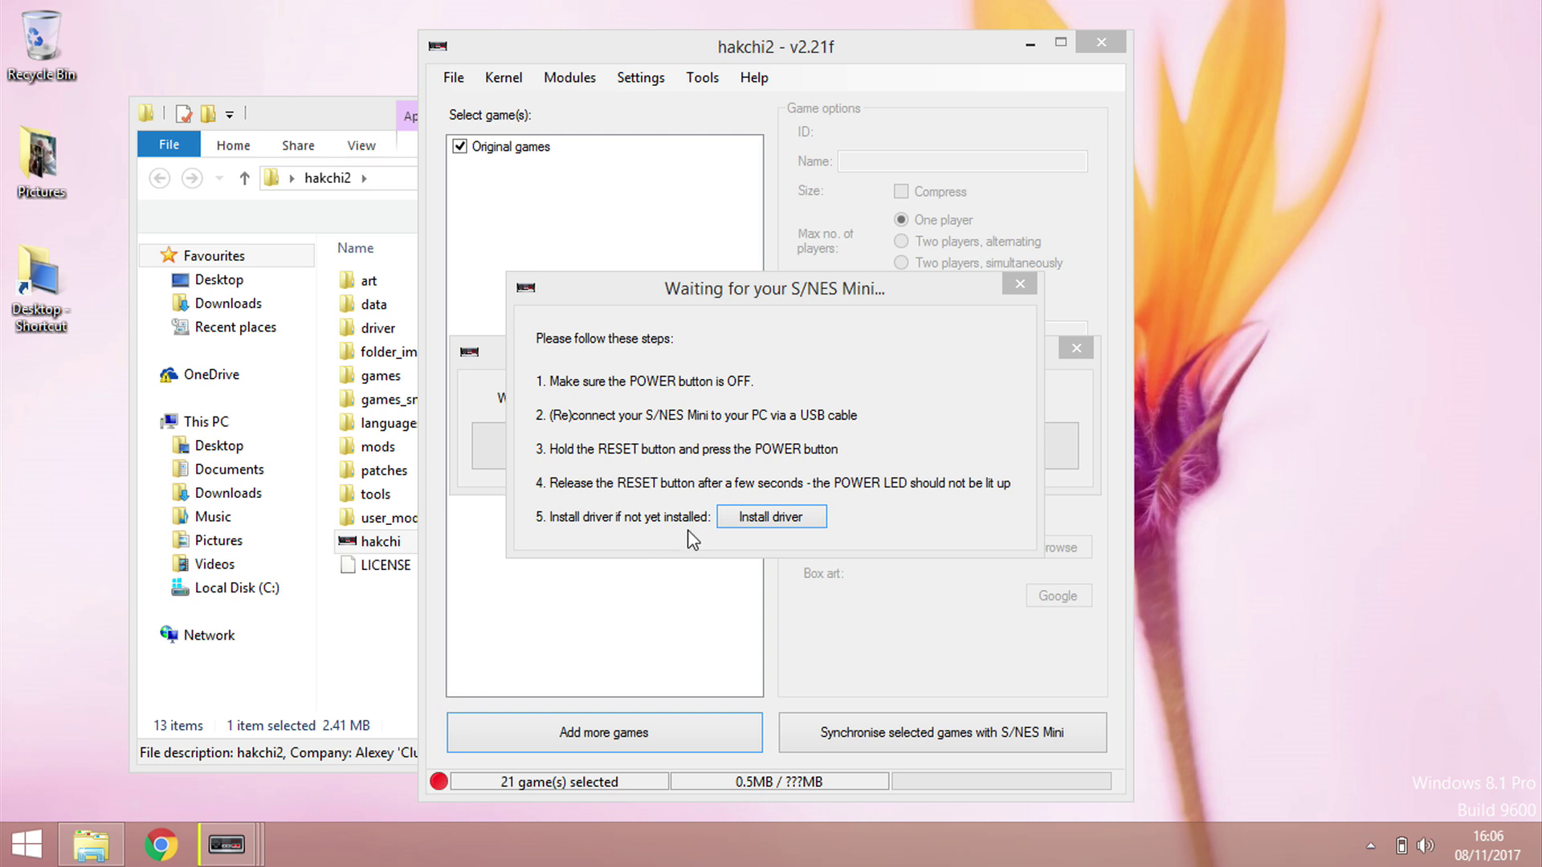
{"action": "left_click", "coordinate": [781, 524]}
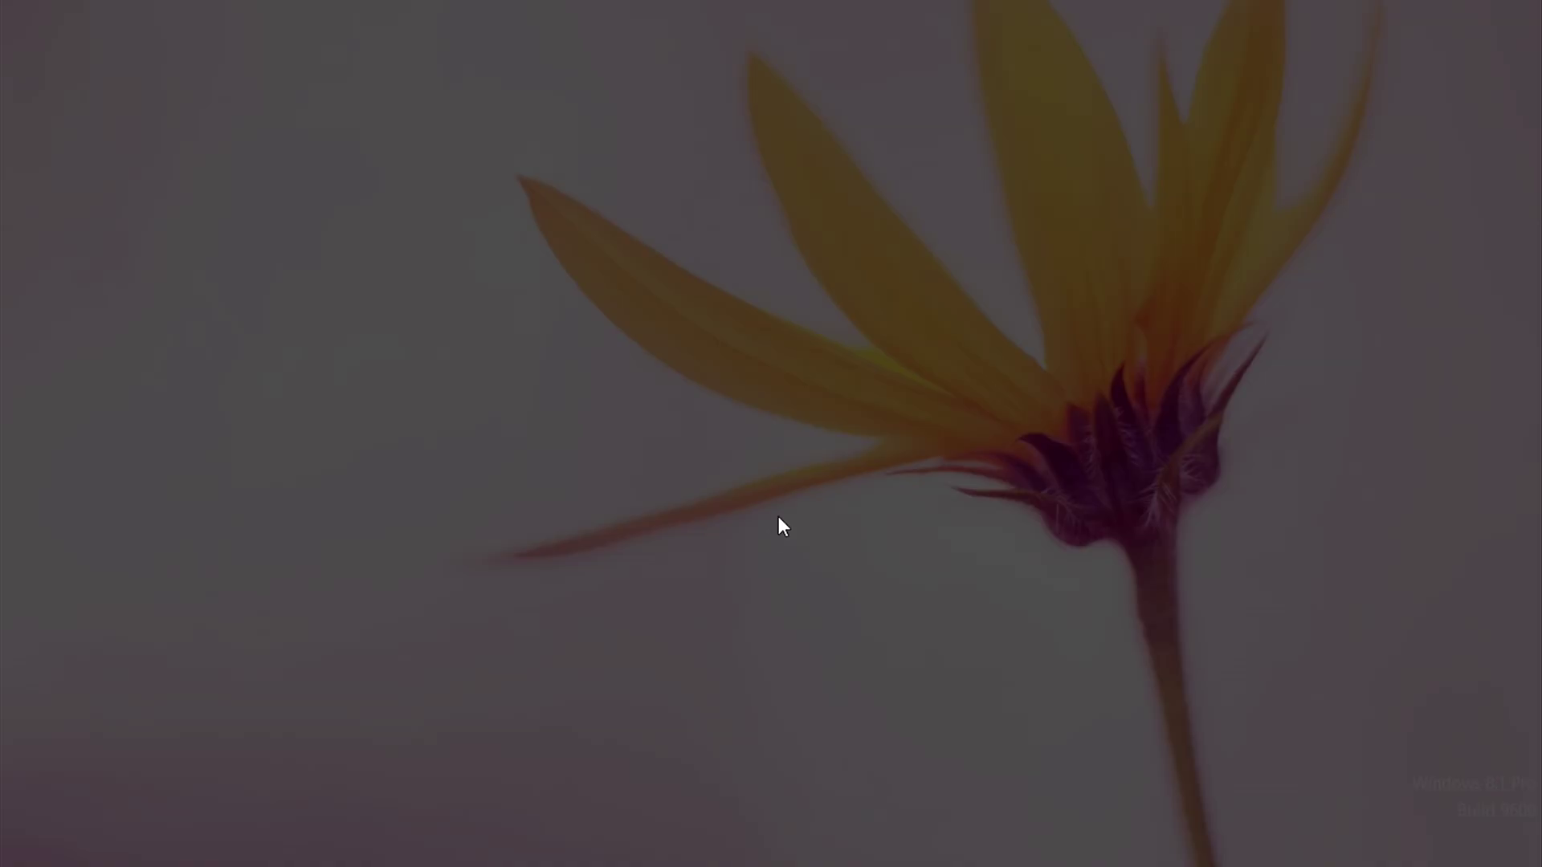
{"action": "left_click", "coordinate": [869, 467]}
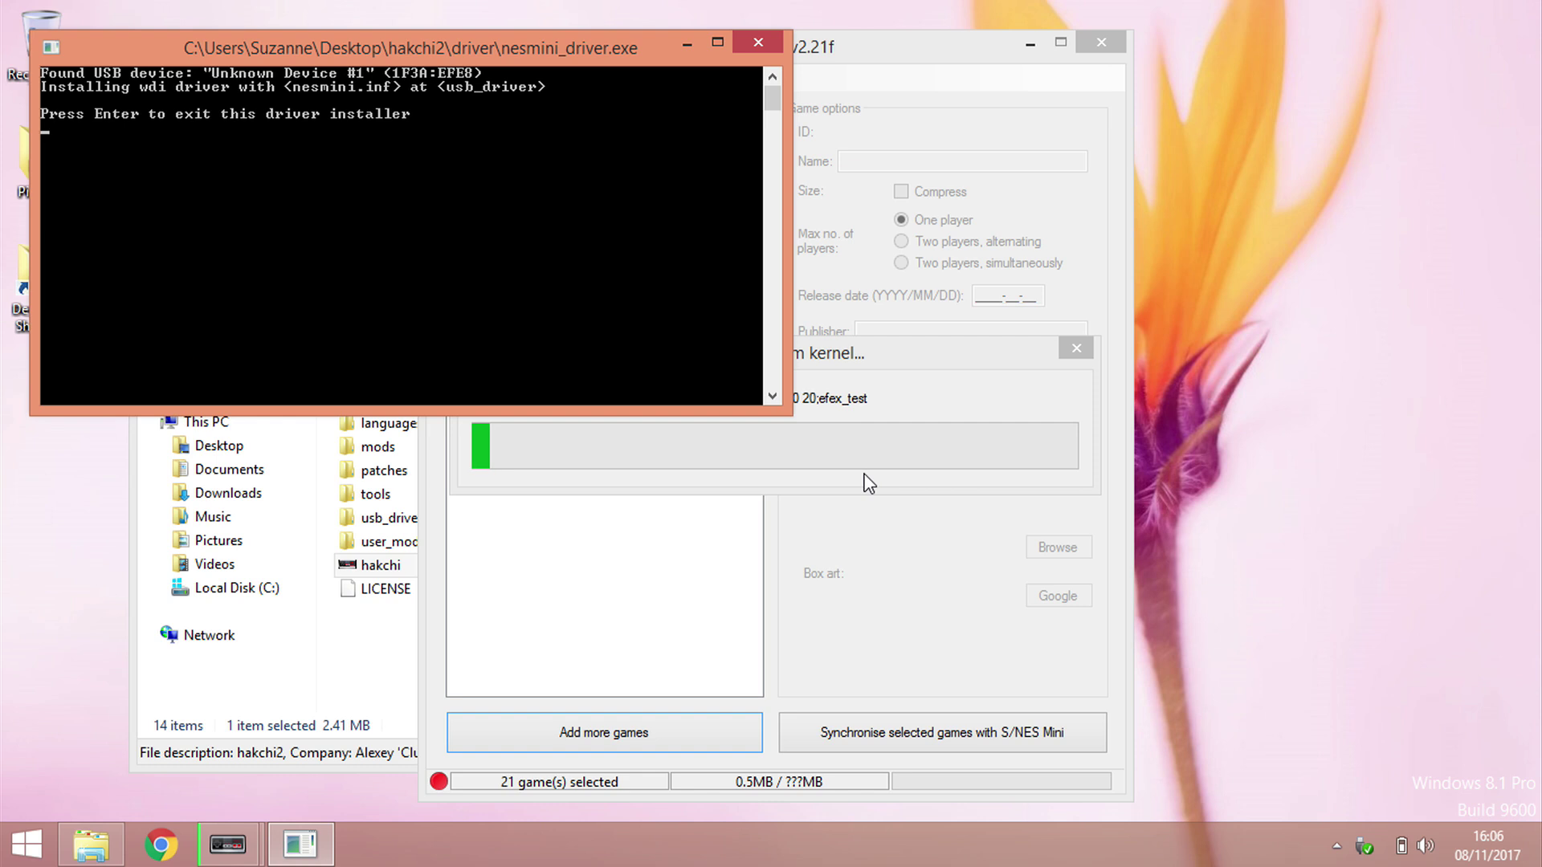
{"action": "key", "text": "Return"}
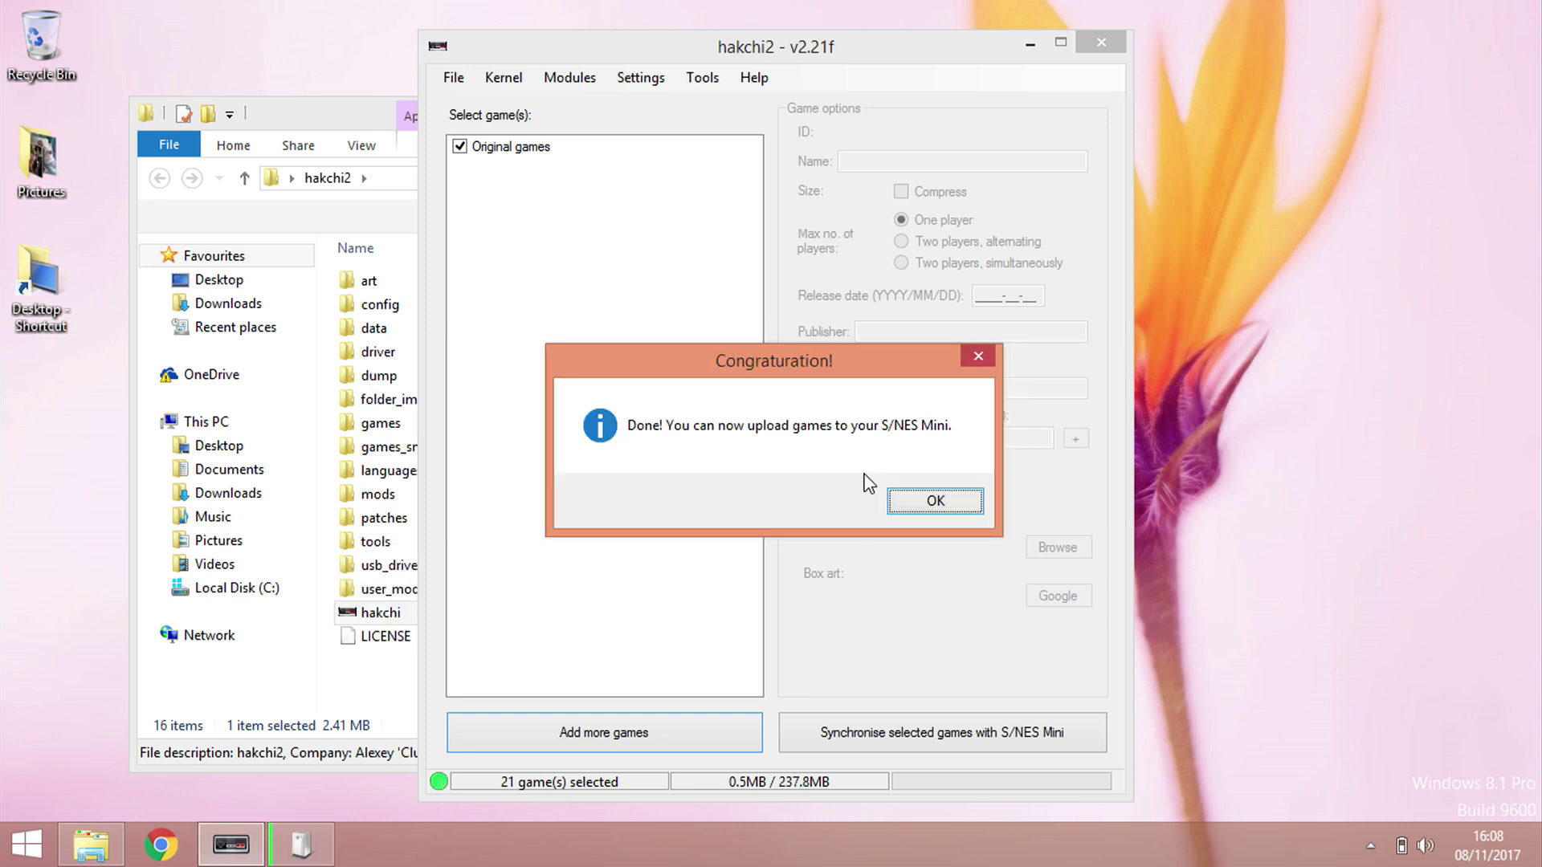
{"action": "left_click", "coordinate": [936, 504]}
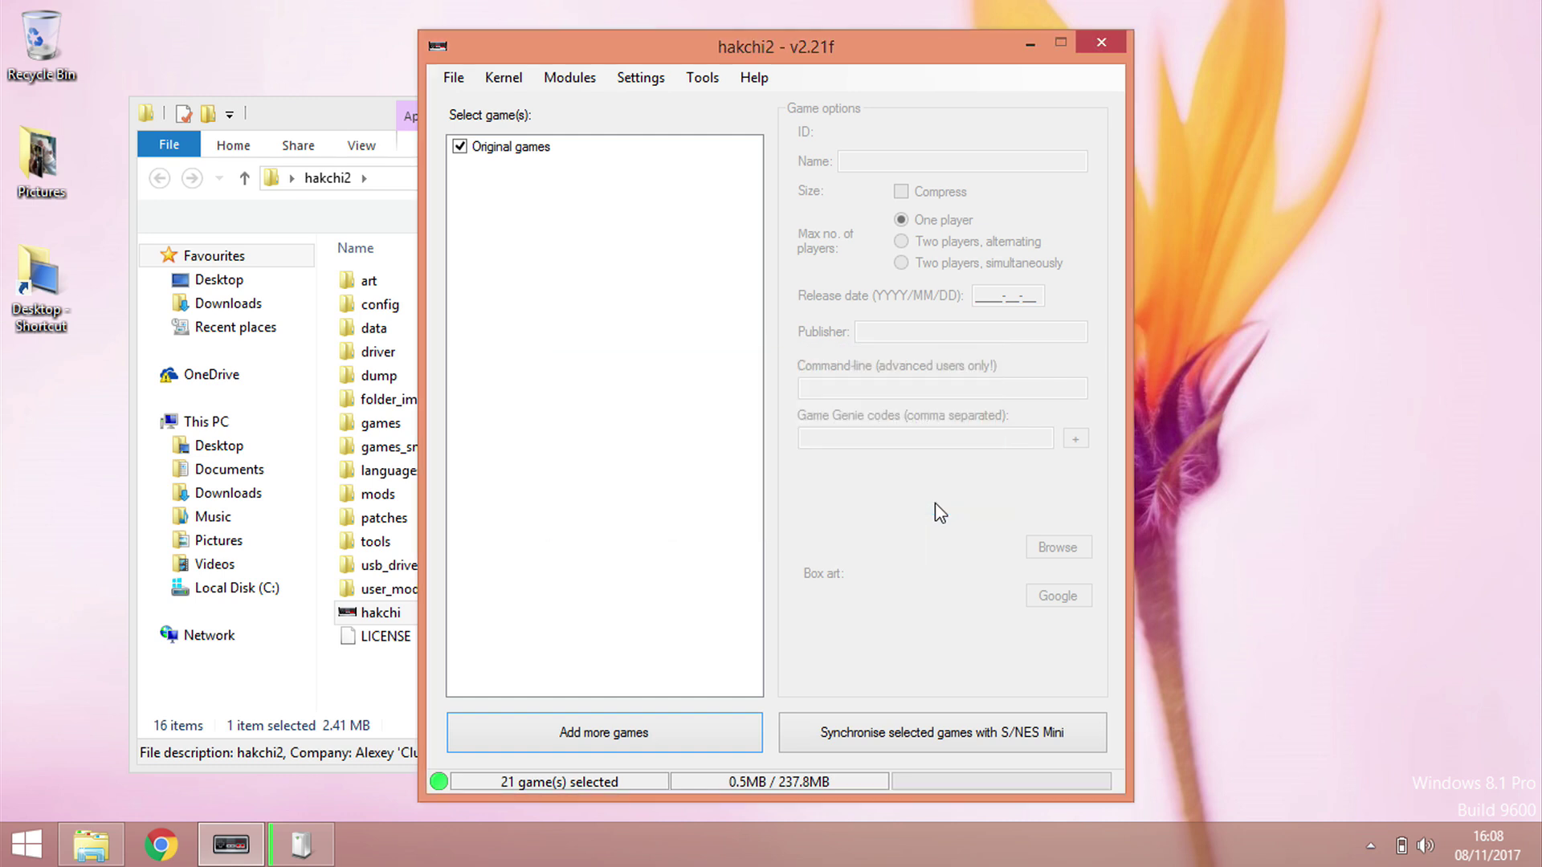
Check the dump folder inside hakchi2 for the kernel backup, and close the folder window.
{"action": "double_click", "coordinate": [379, 377]}
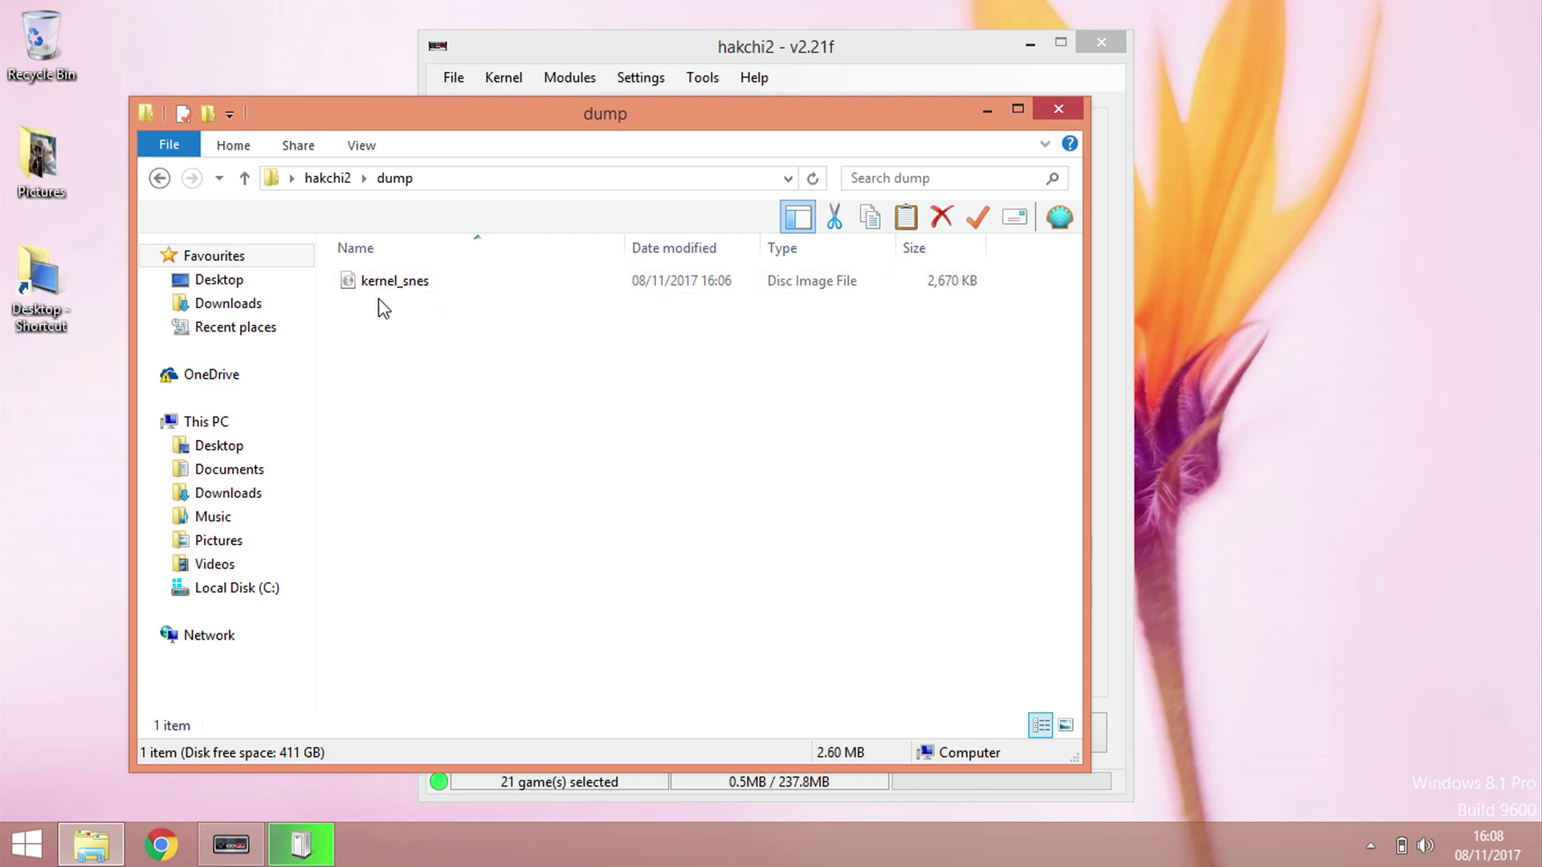
{"action": "left_click", "coordinate": [159, 178]}
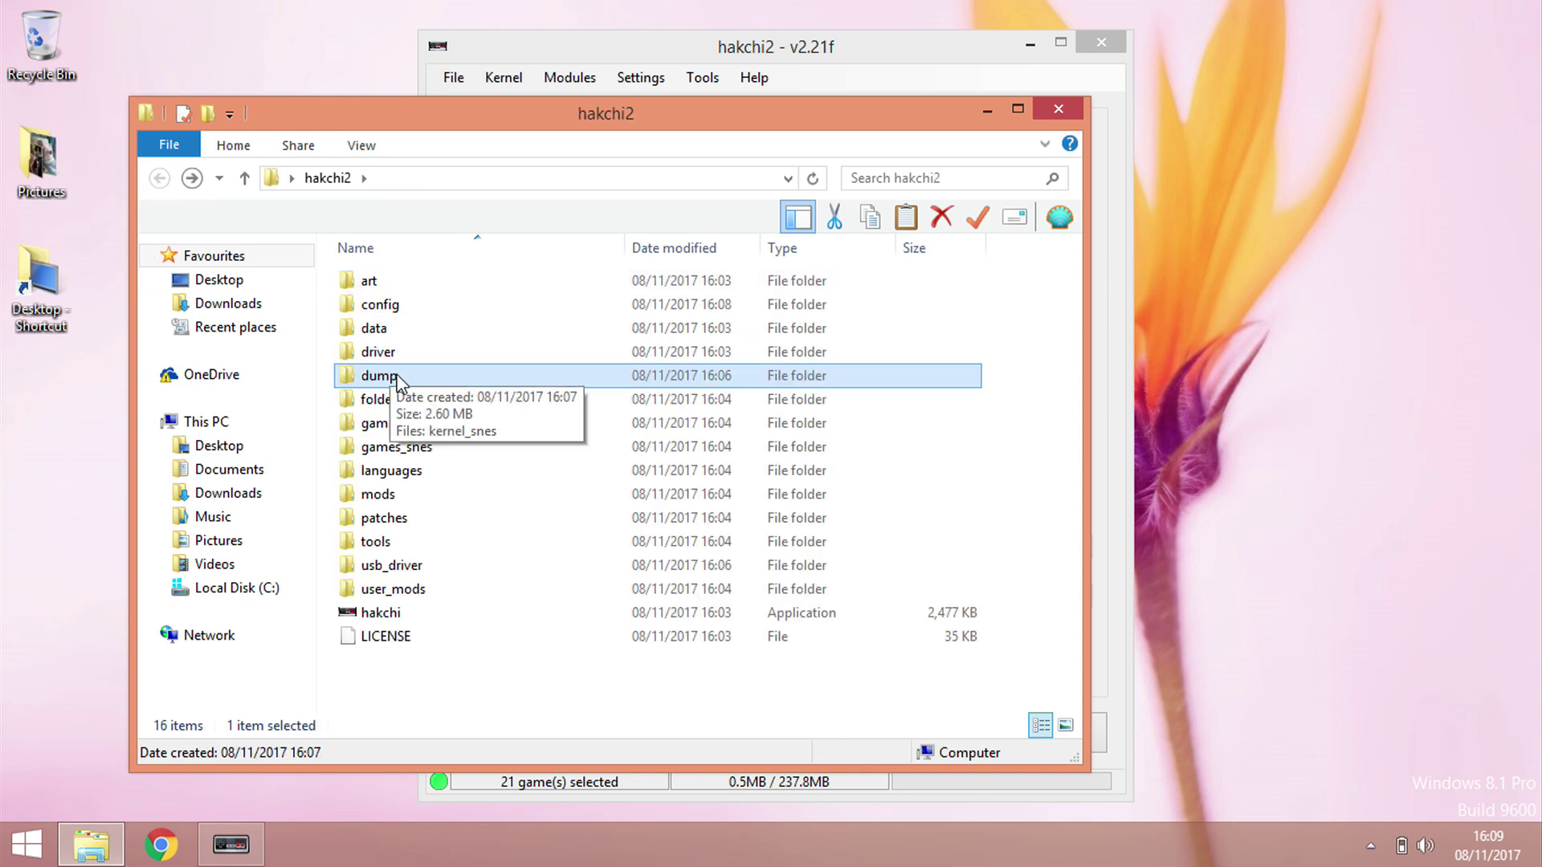
{"action": "left_click", "coordinate": [1058, 108]}
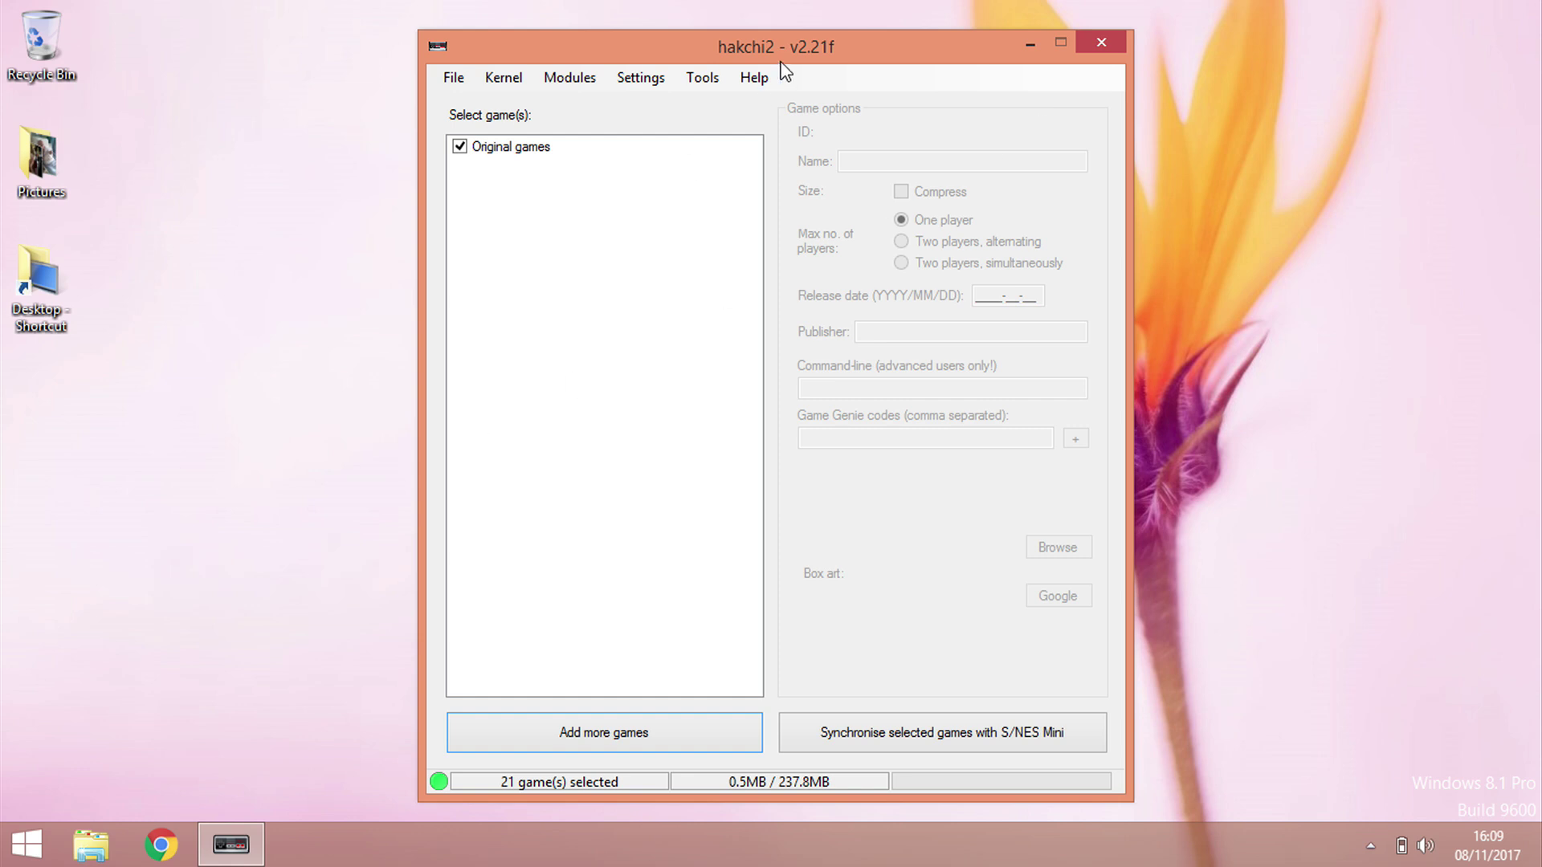
Add all the zipped games from the desktop Snes Games folder to the hakchi2 game list and close the folder.
{"action": "left_click_drag", "start_coordinate": [710, 57], "coordinate": [1024, 65]}
{"action": "double_click", "coordinate": [646, 749]}
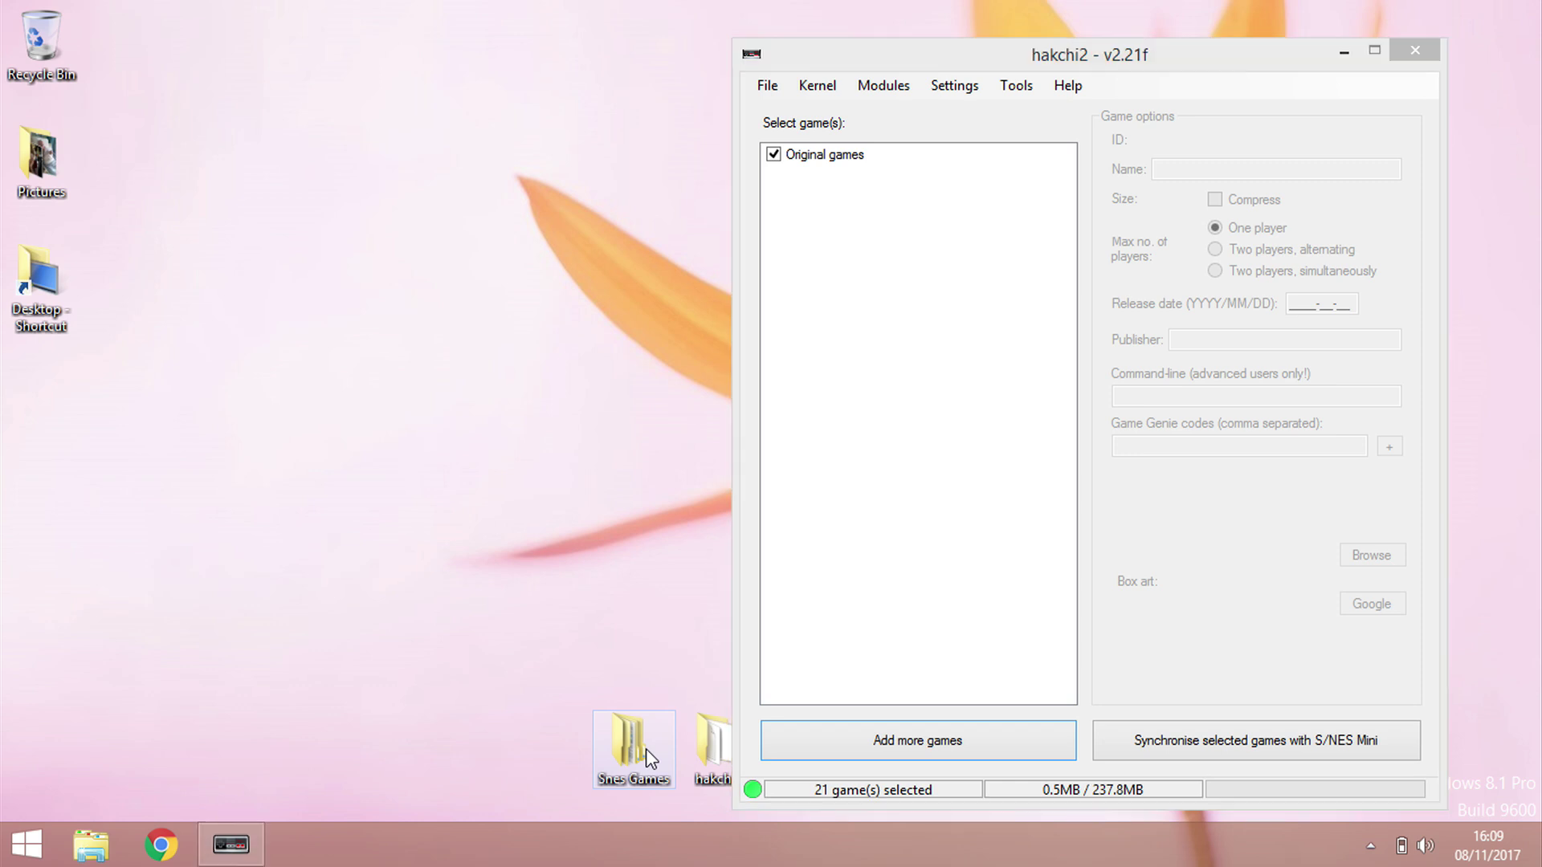
{"action": "left_click_drag", "start_coordinate": [438, 460], "coordinate": [462, 243]}
{"action": "left_click", "coordinate": [486, 152]}
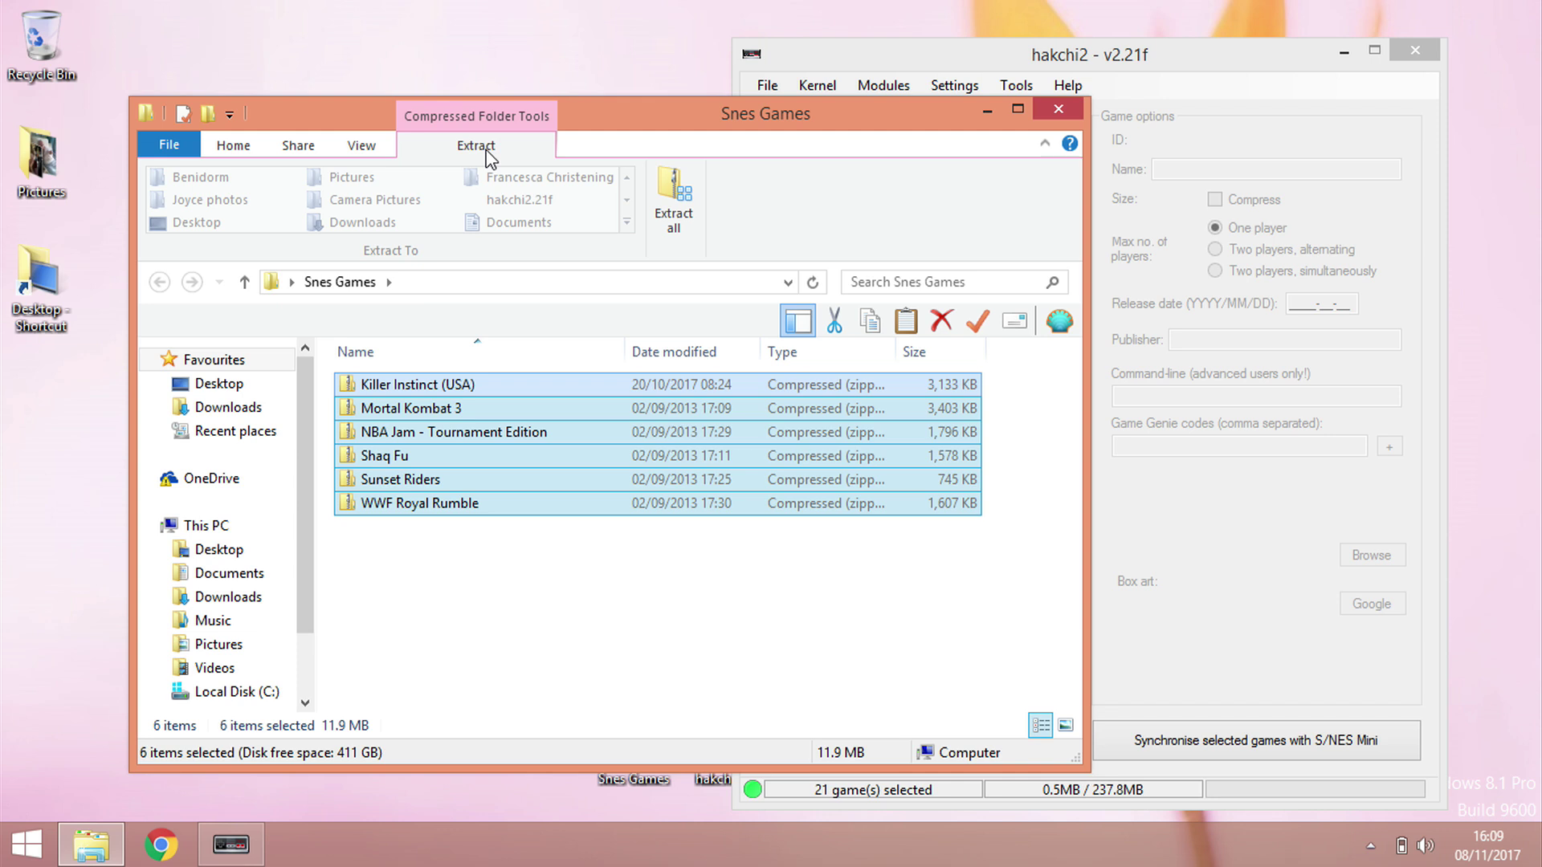
{"action": "left_click_drag", "start_coordinate": [631, 108], "coordinate": [368, 119]}
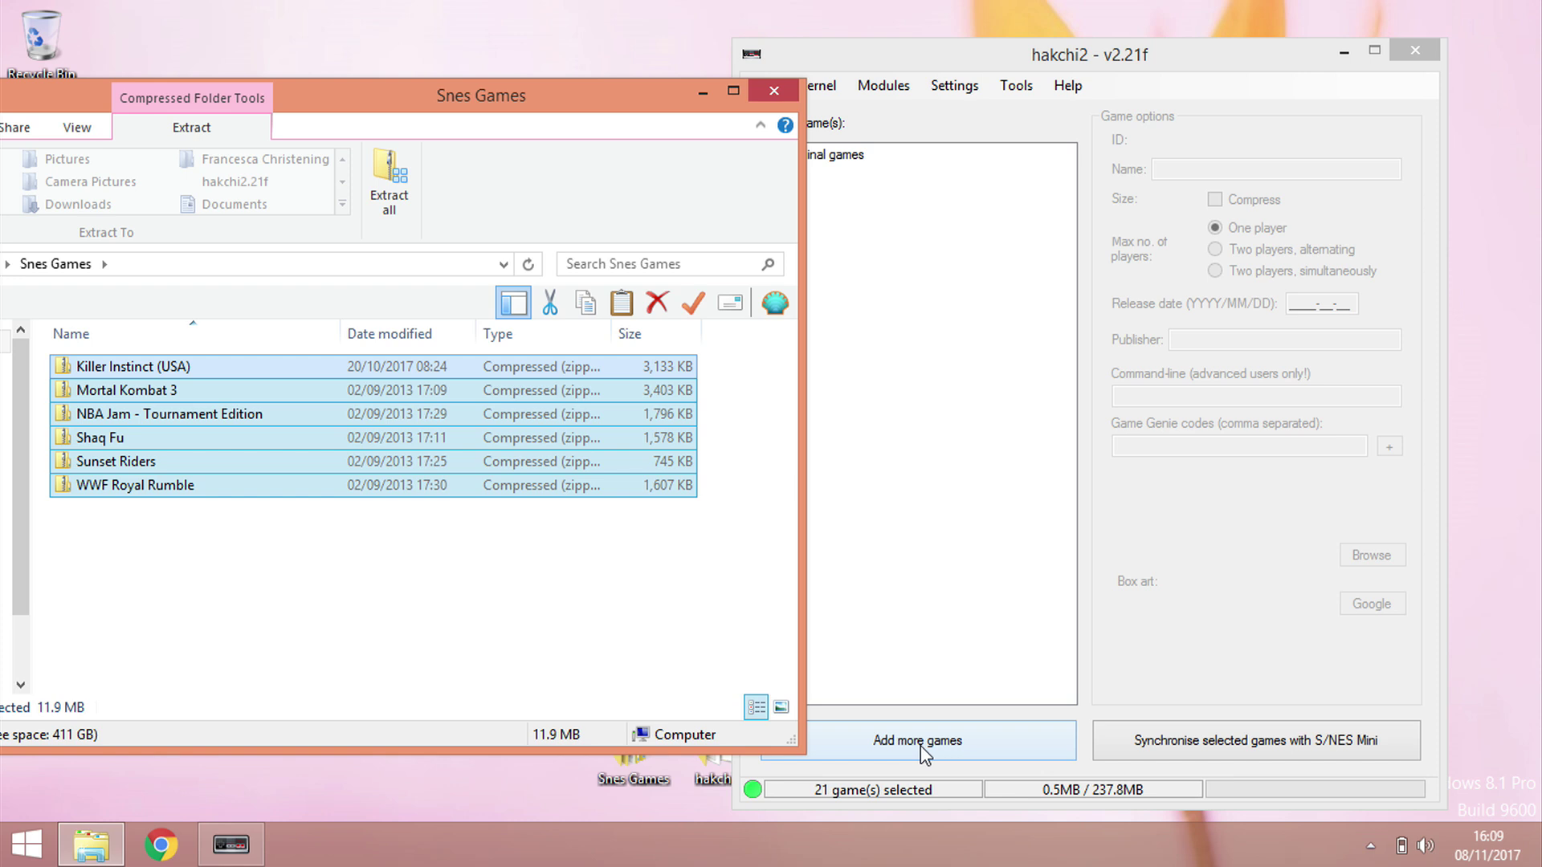
{"action": "left_click_drag", "start_coordinate": [253, 421], "coordinate": [888, 451]}
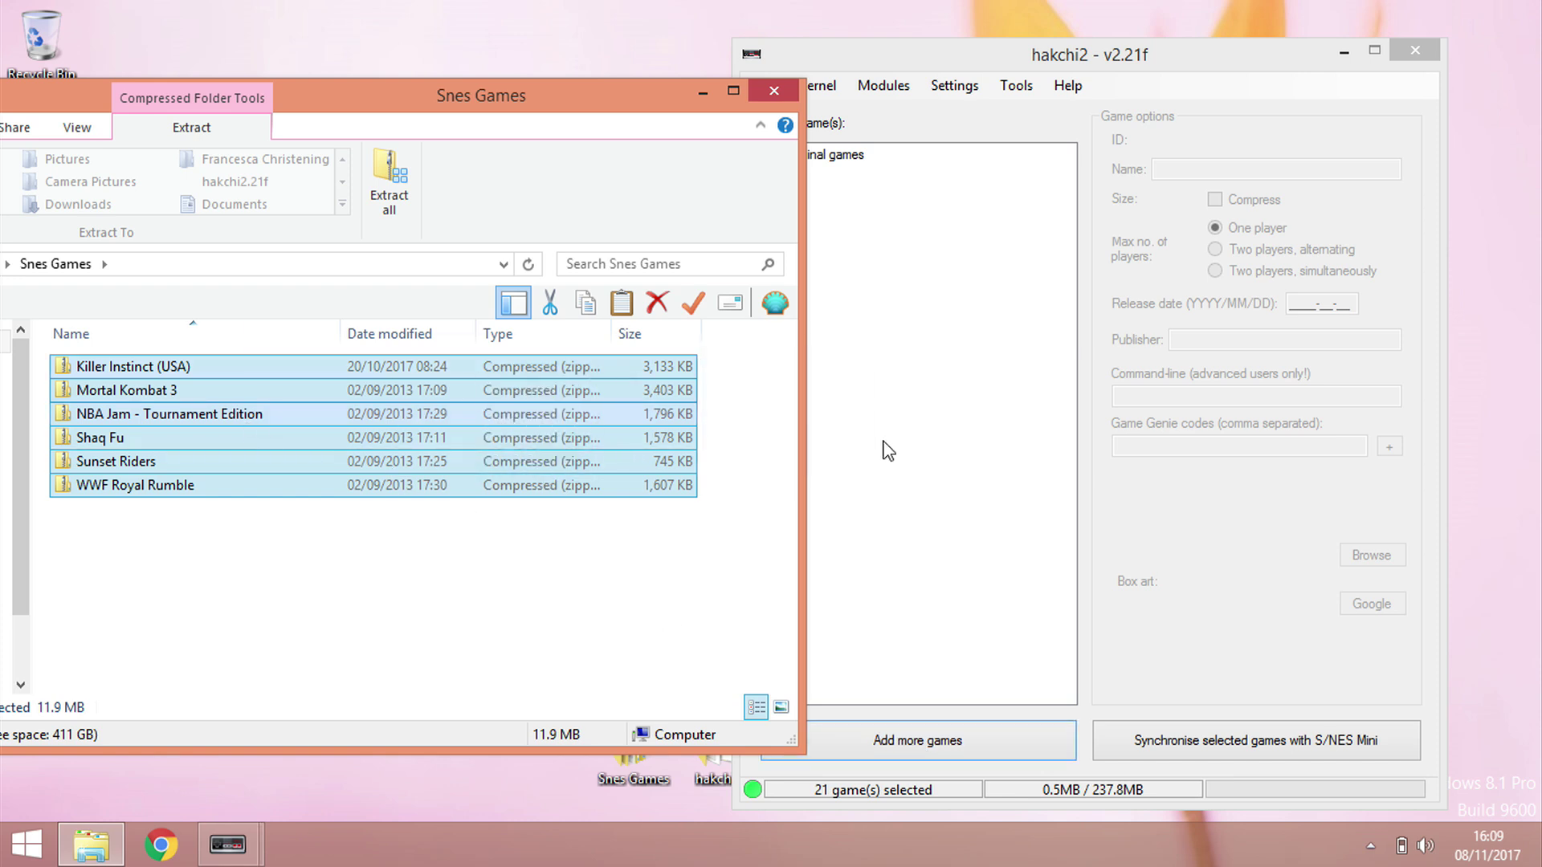
{"action": "left_click", "coordinate": [777, 93]}
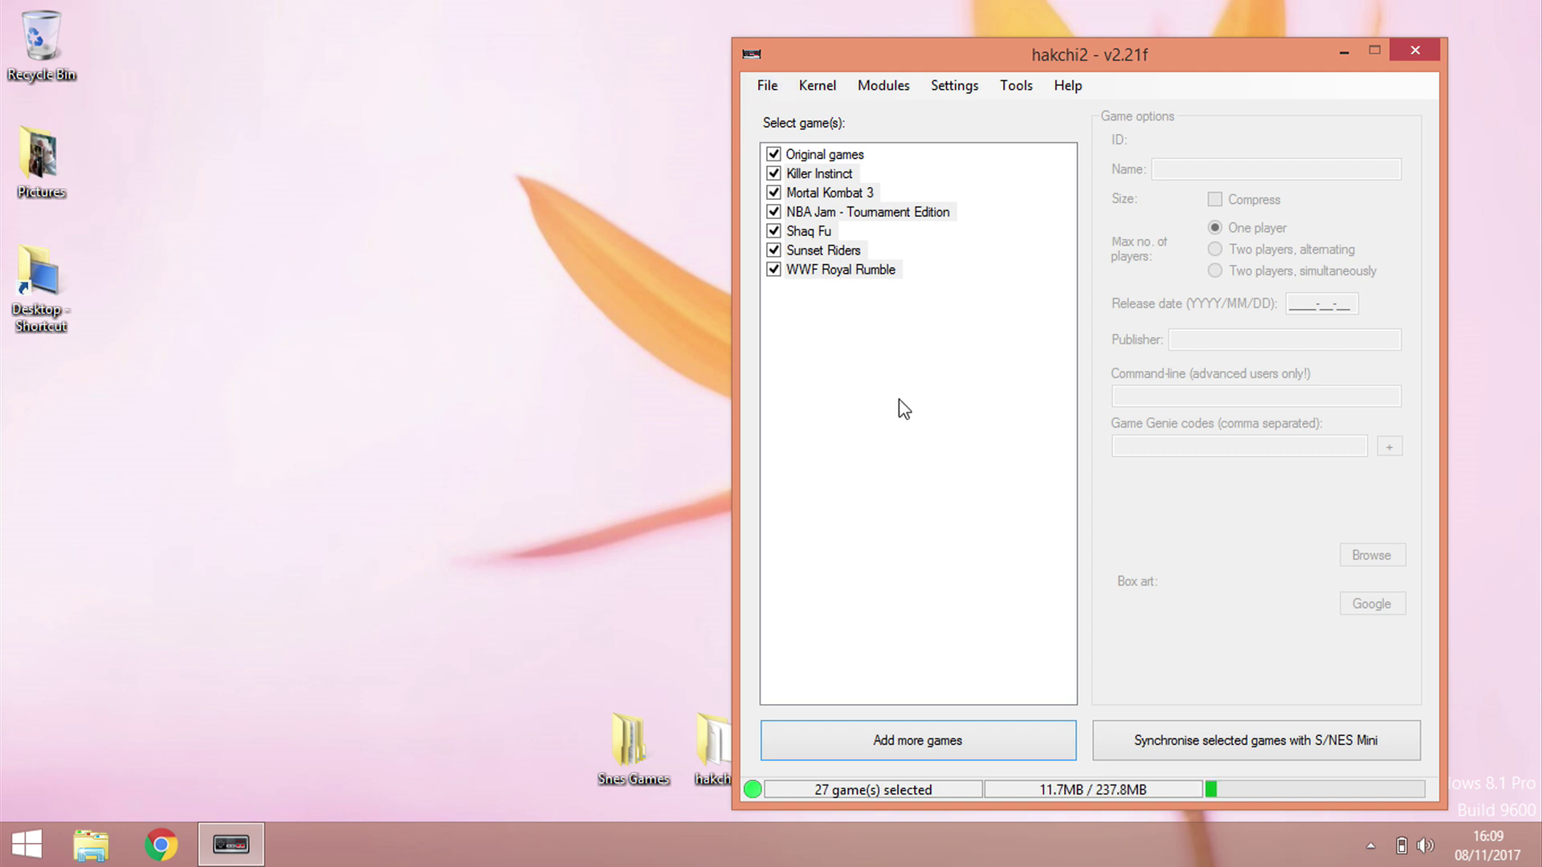
Synchronise the selected games with the S/NES Mini and dismiss the completion message.
{"action": "left_click", "coordinate": [1264, 747]}
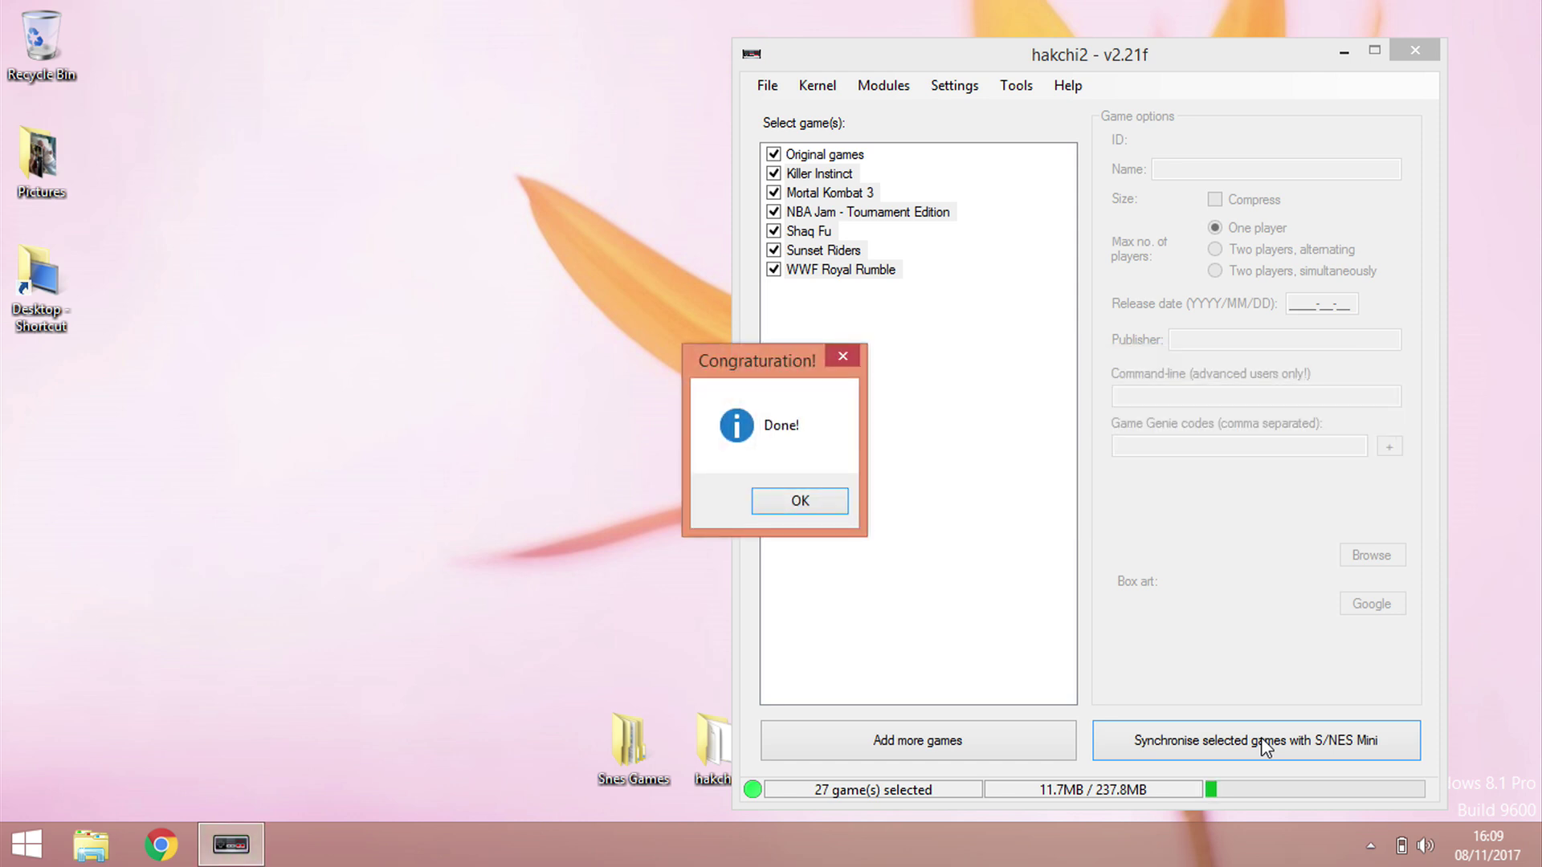
{"action": "left_click", "coordinate": [818, 504]}
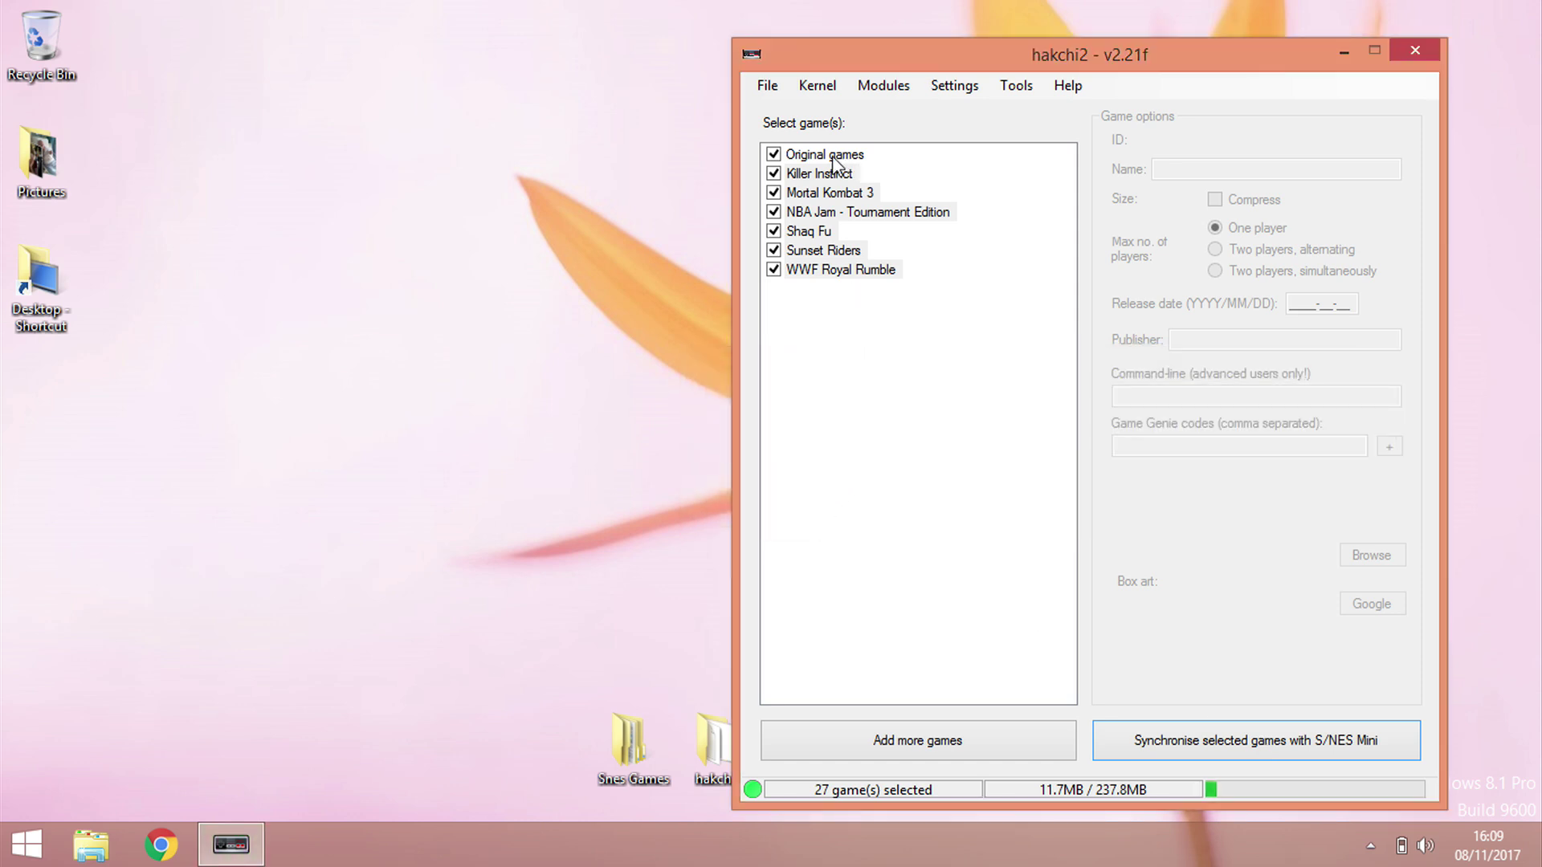
Download box art for all the added games from Killer Instinct through WWF Royal Rumble.
{"action": "left_click", "coordinate": [812, 175]}
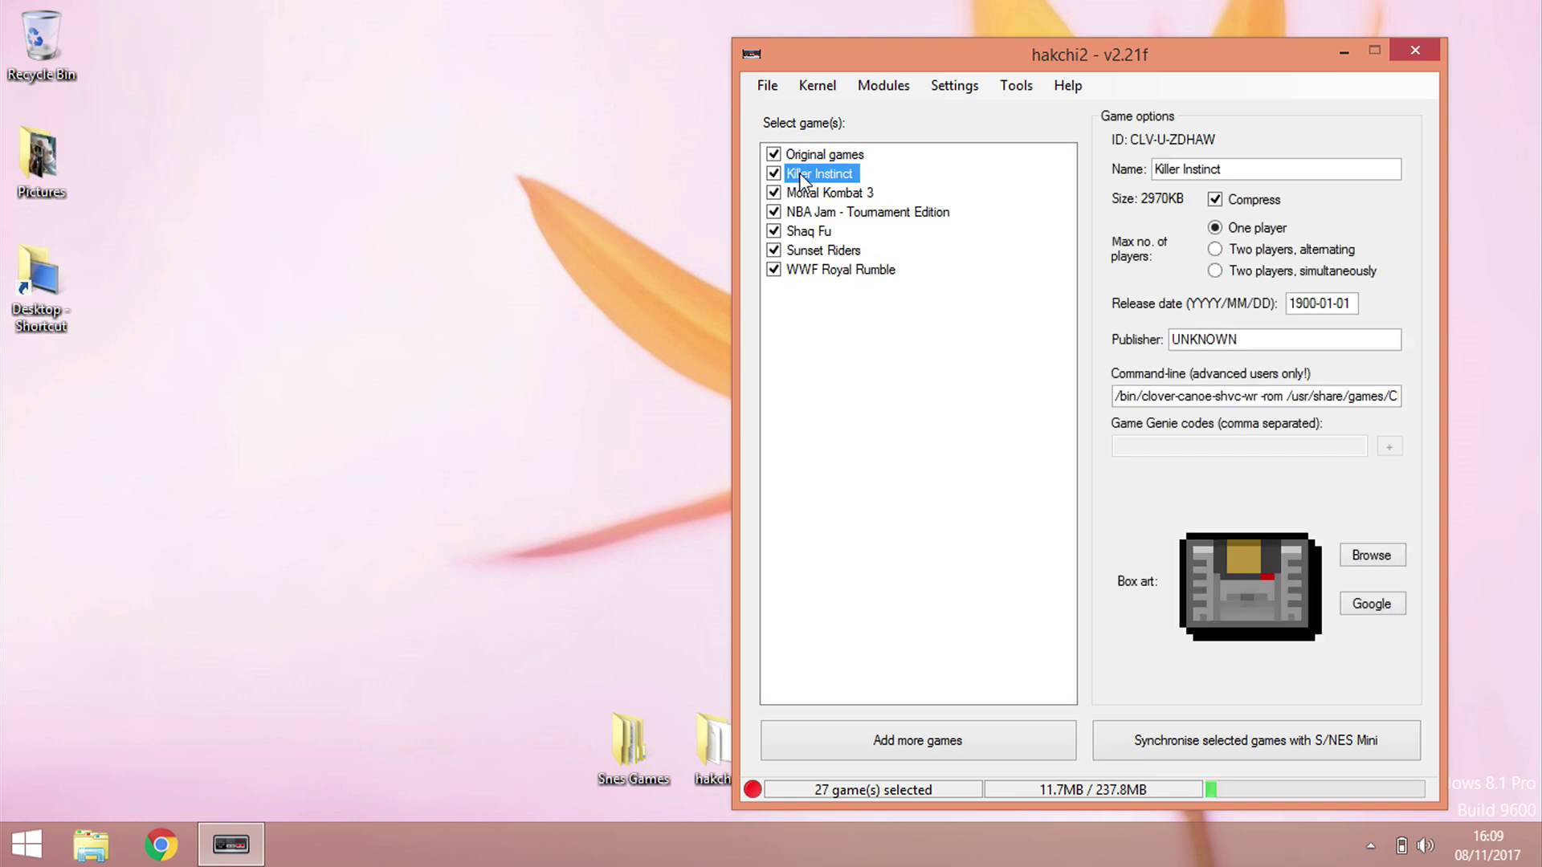
{"action": "left_click", "coordinate": [805, 271], "text": "shift"}
{"action": "right_click", "coordinate": [806, 272]}
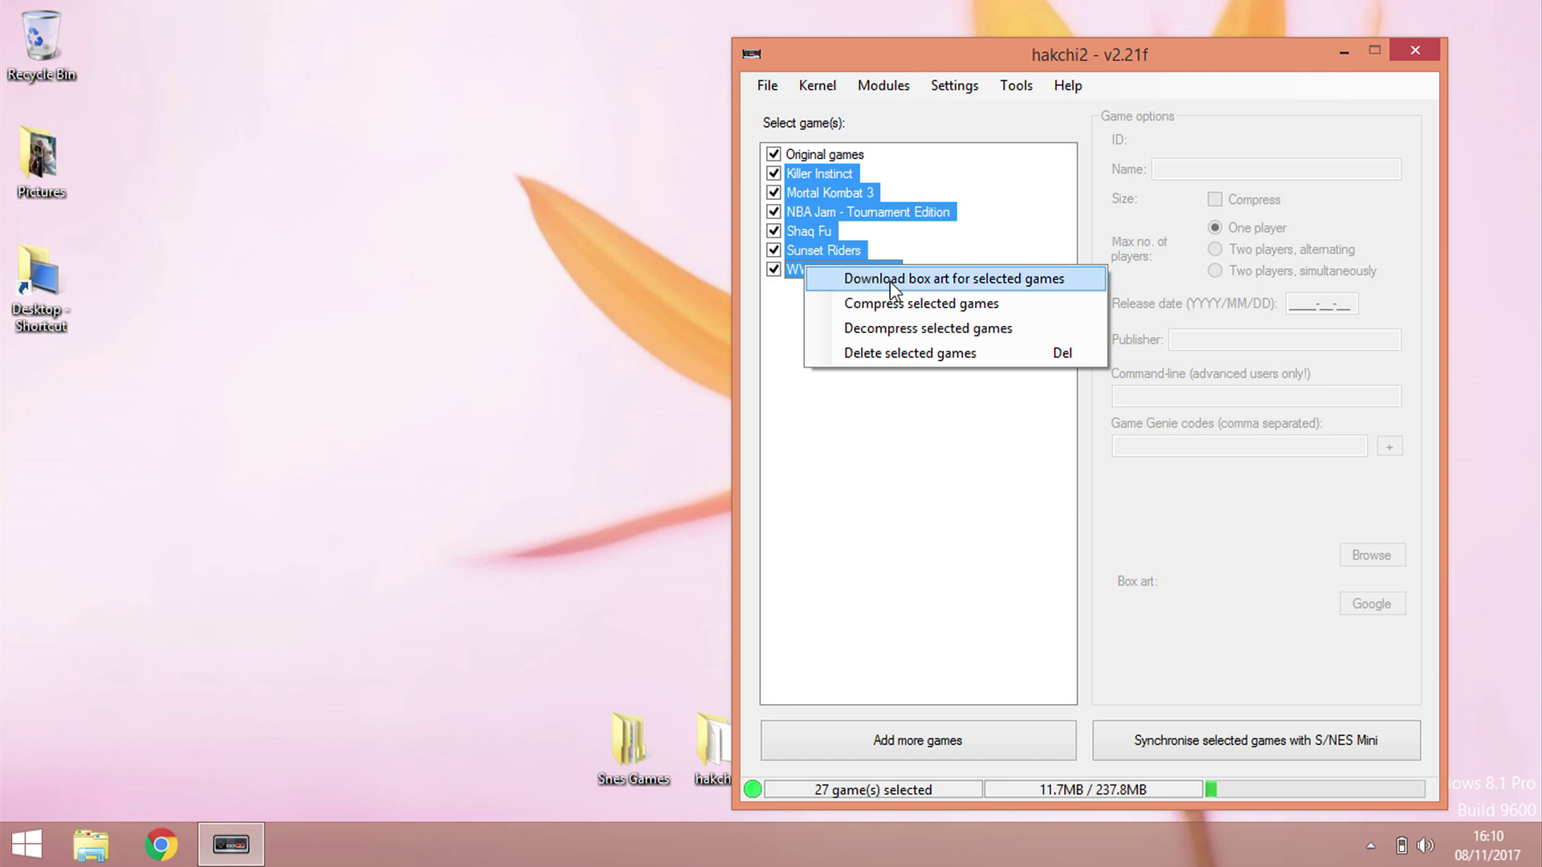
{"action": "left_click", "coordinate": [932, 280]}
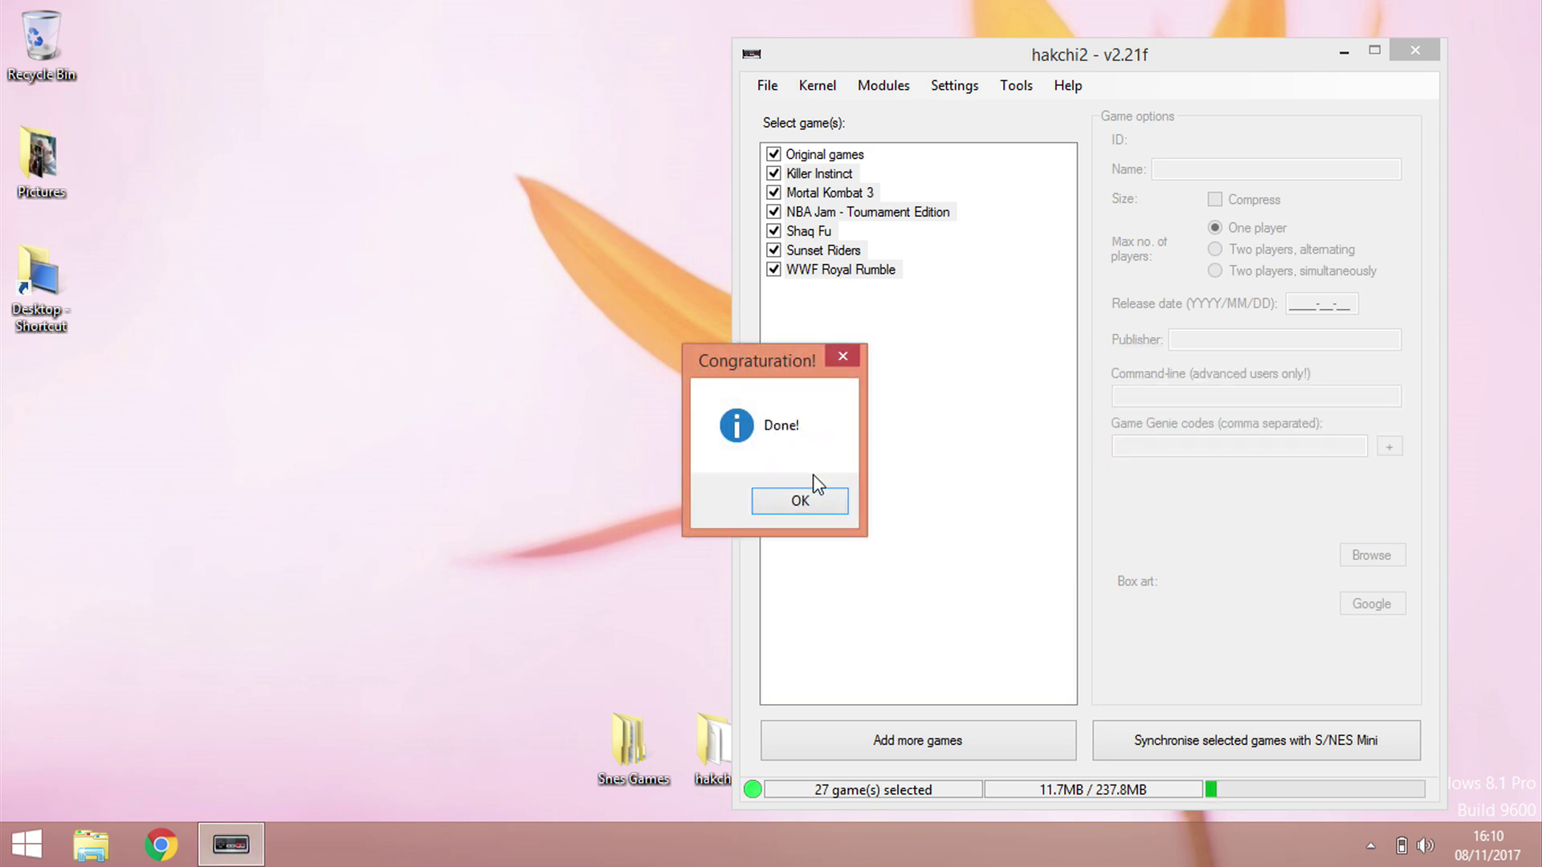
{"action": "left_click", "coordinate": [817, 502]}
{"action": "left_click", "coordinate": [874, 399]}
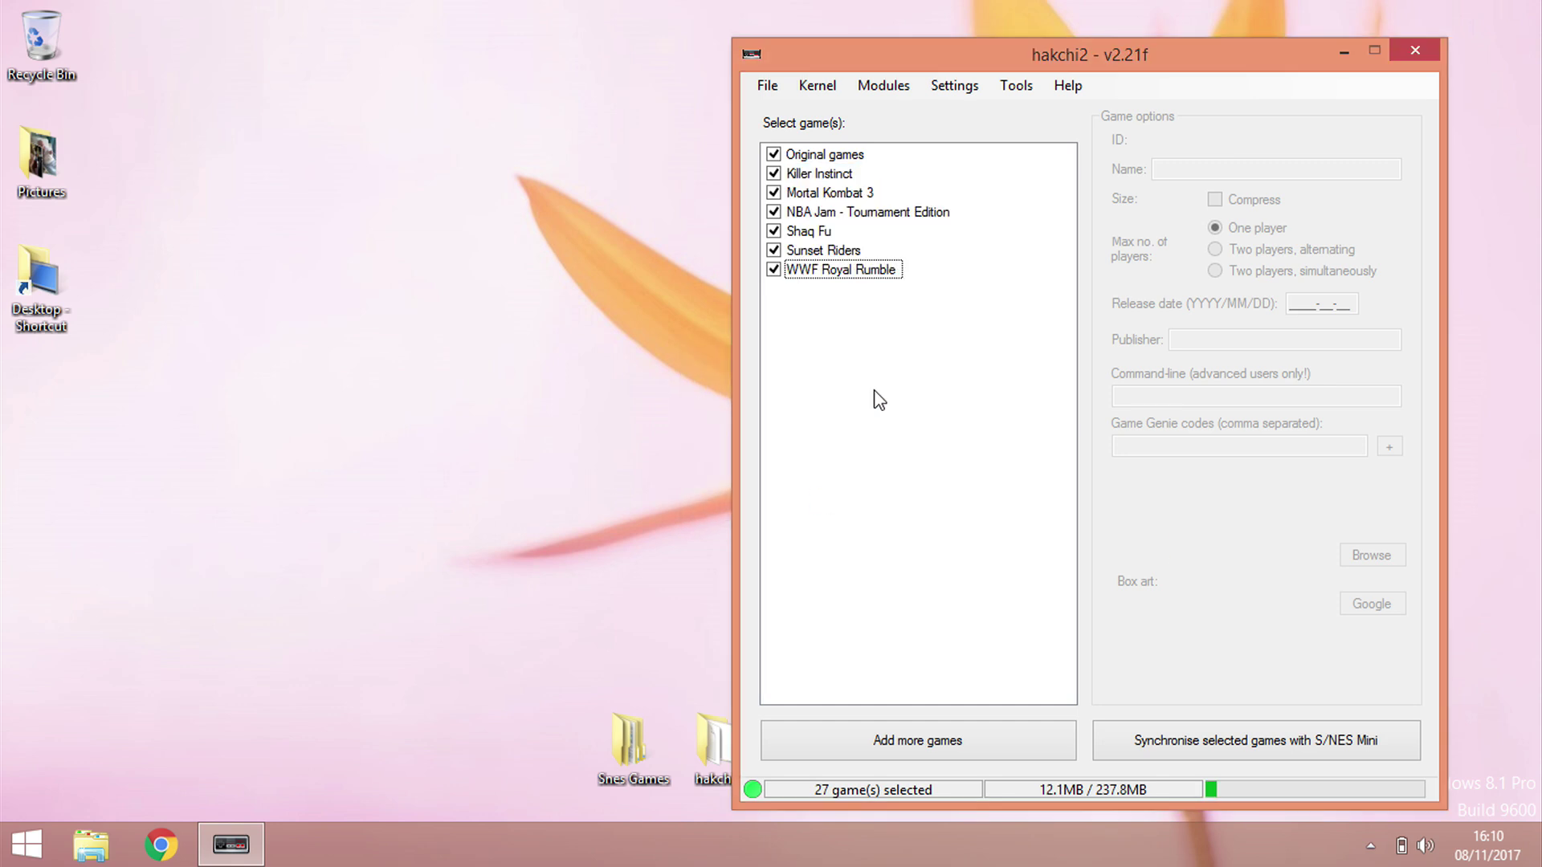
Check the box art of each added game from Killer Instinct to WWF Royal Rumble, and close the program.
{"action": "left_click", "coordinate": [803, 177]}
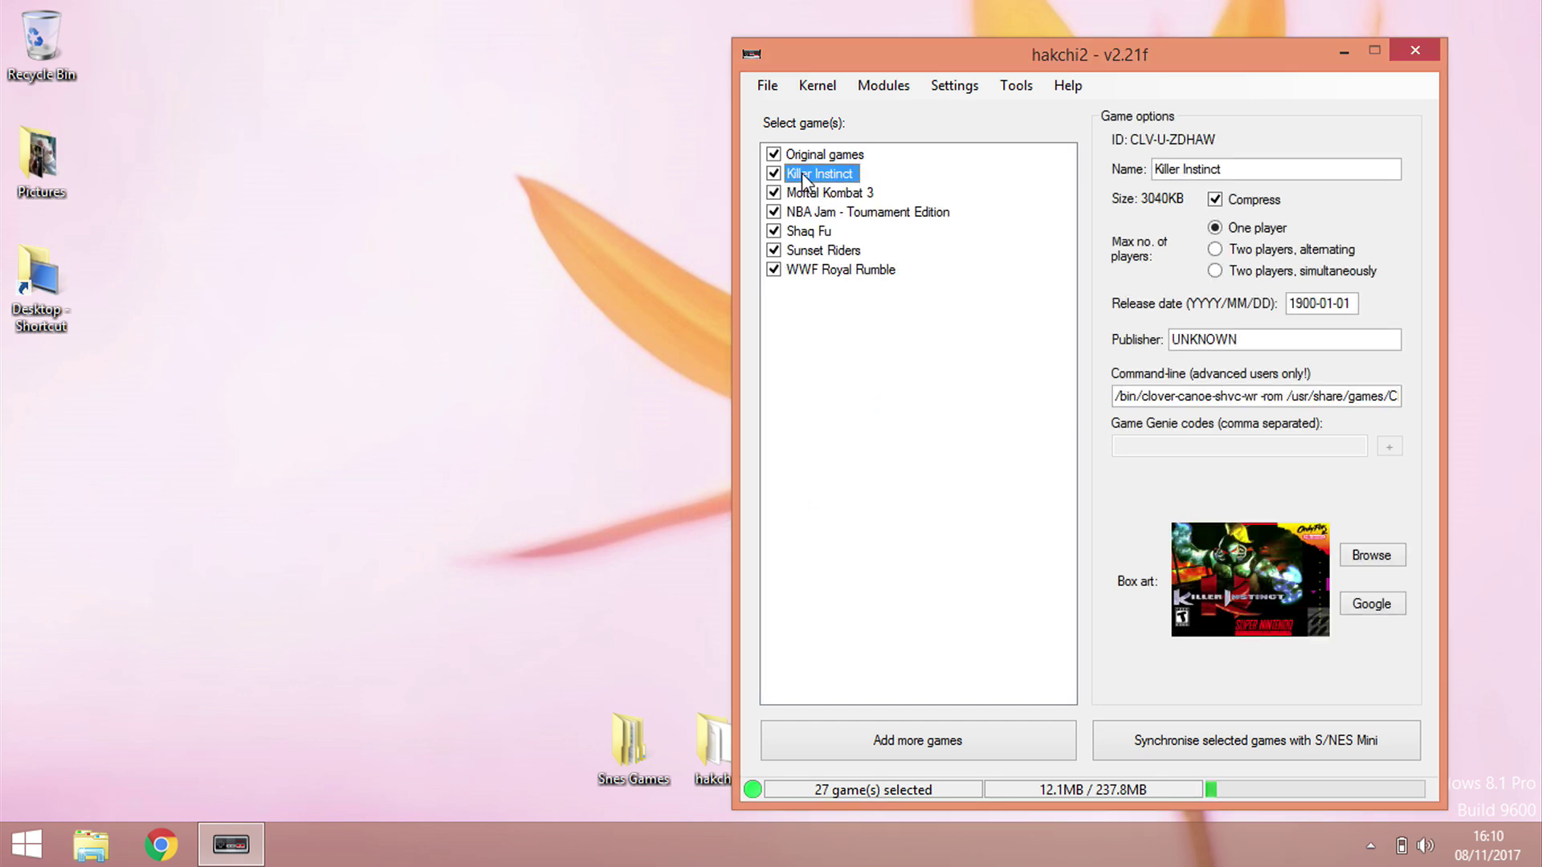
{"action": "key", "text": "Down"}
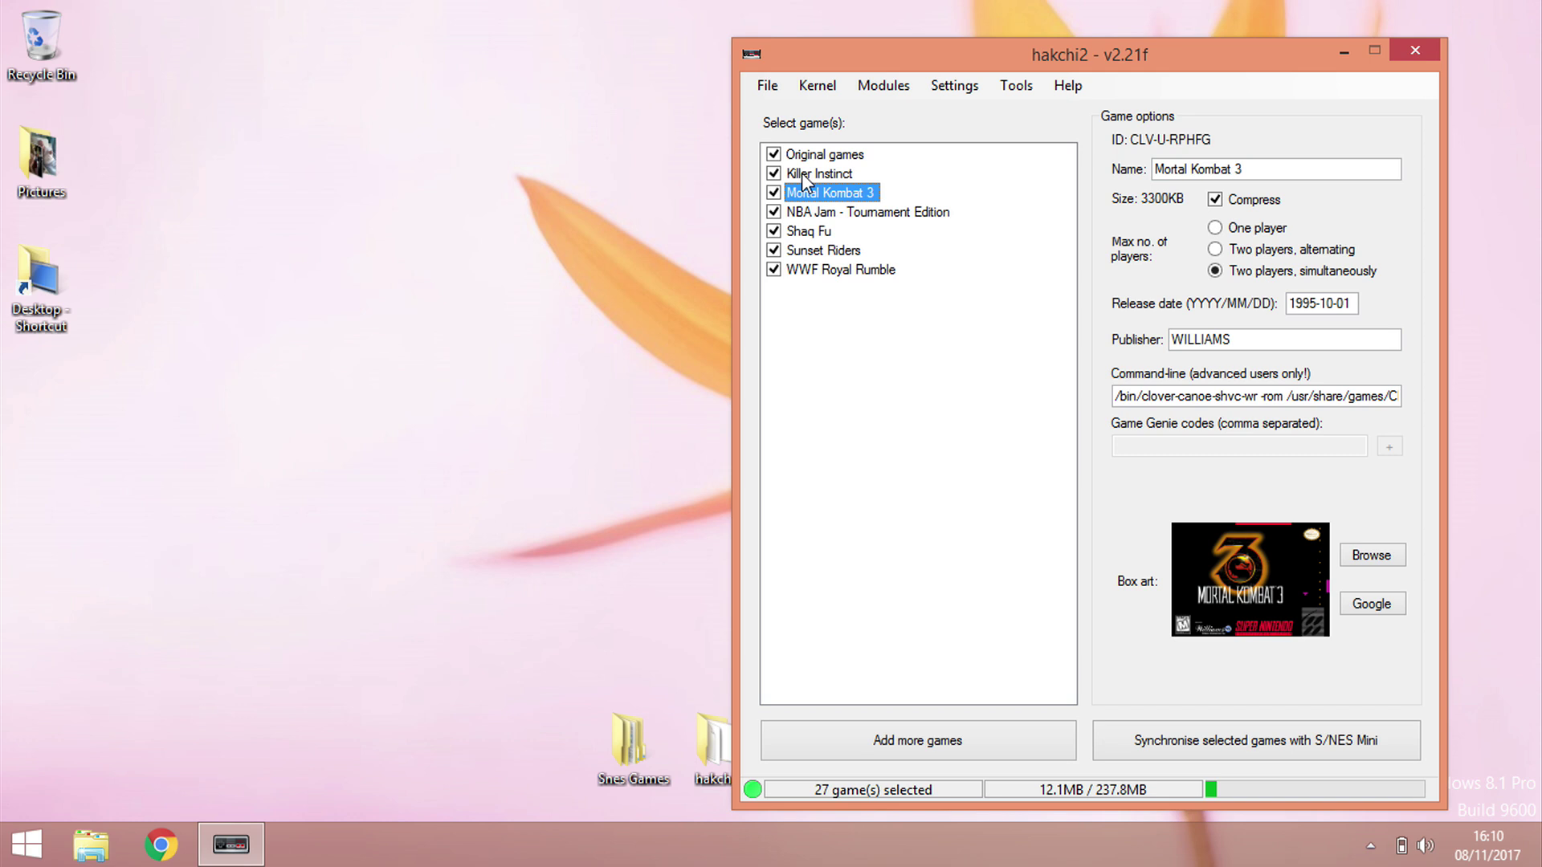
{"action": "key", "text": "Down"}
{"action": "key", "text": "Down"}
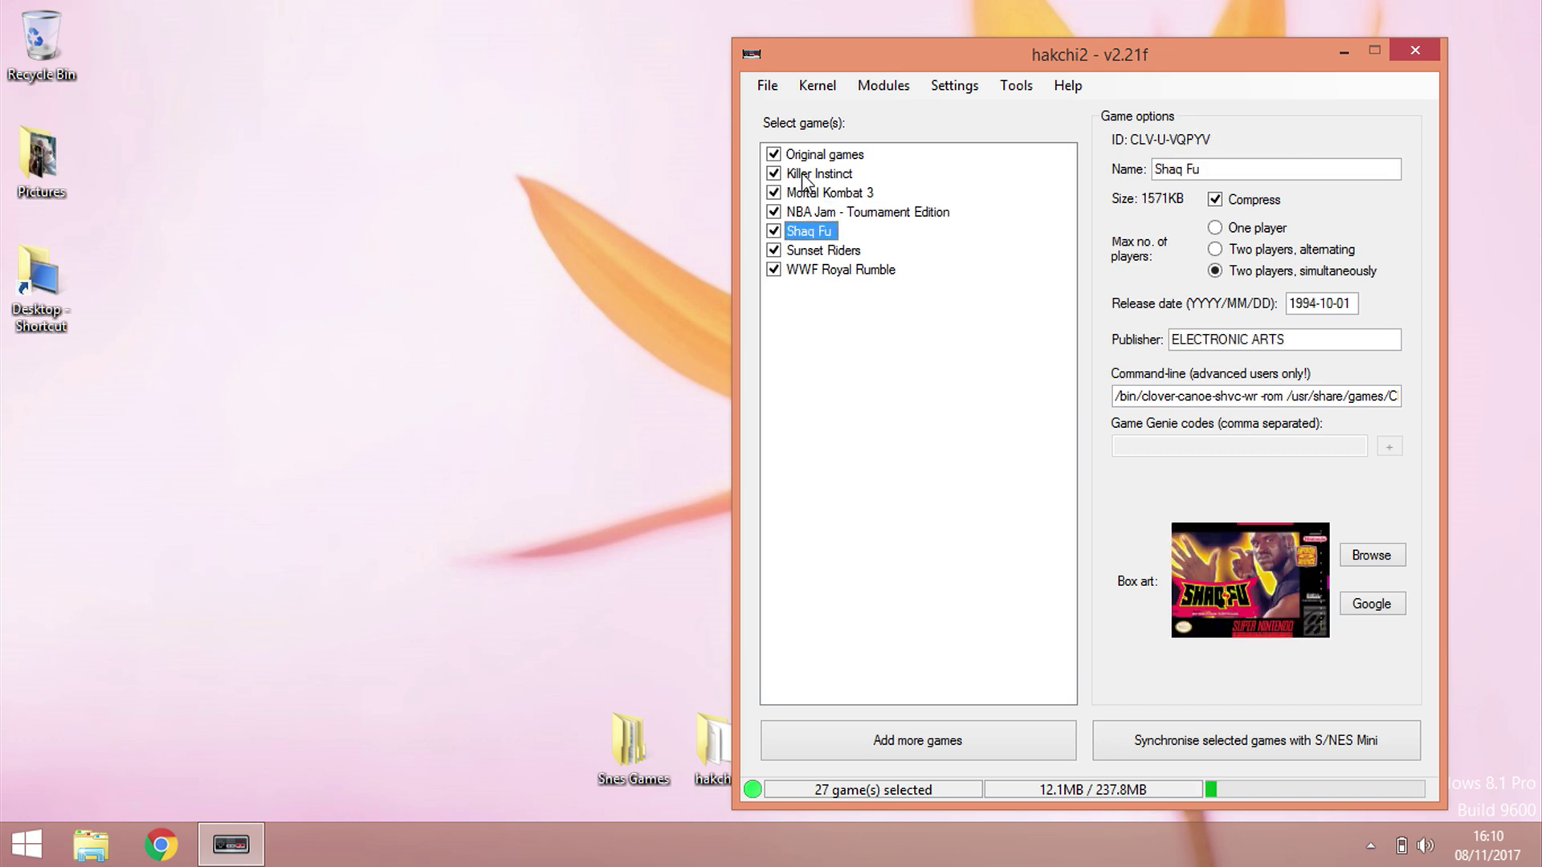
{"action": "key", "text": "Down"}
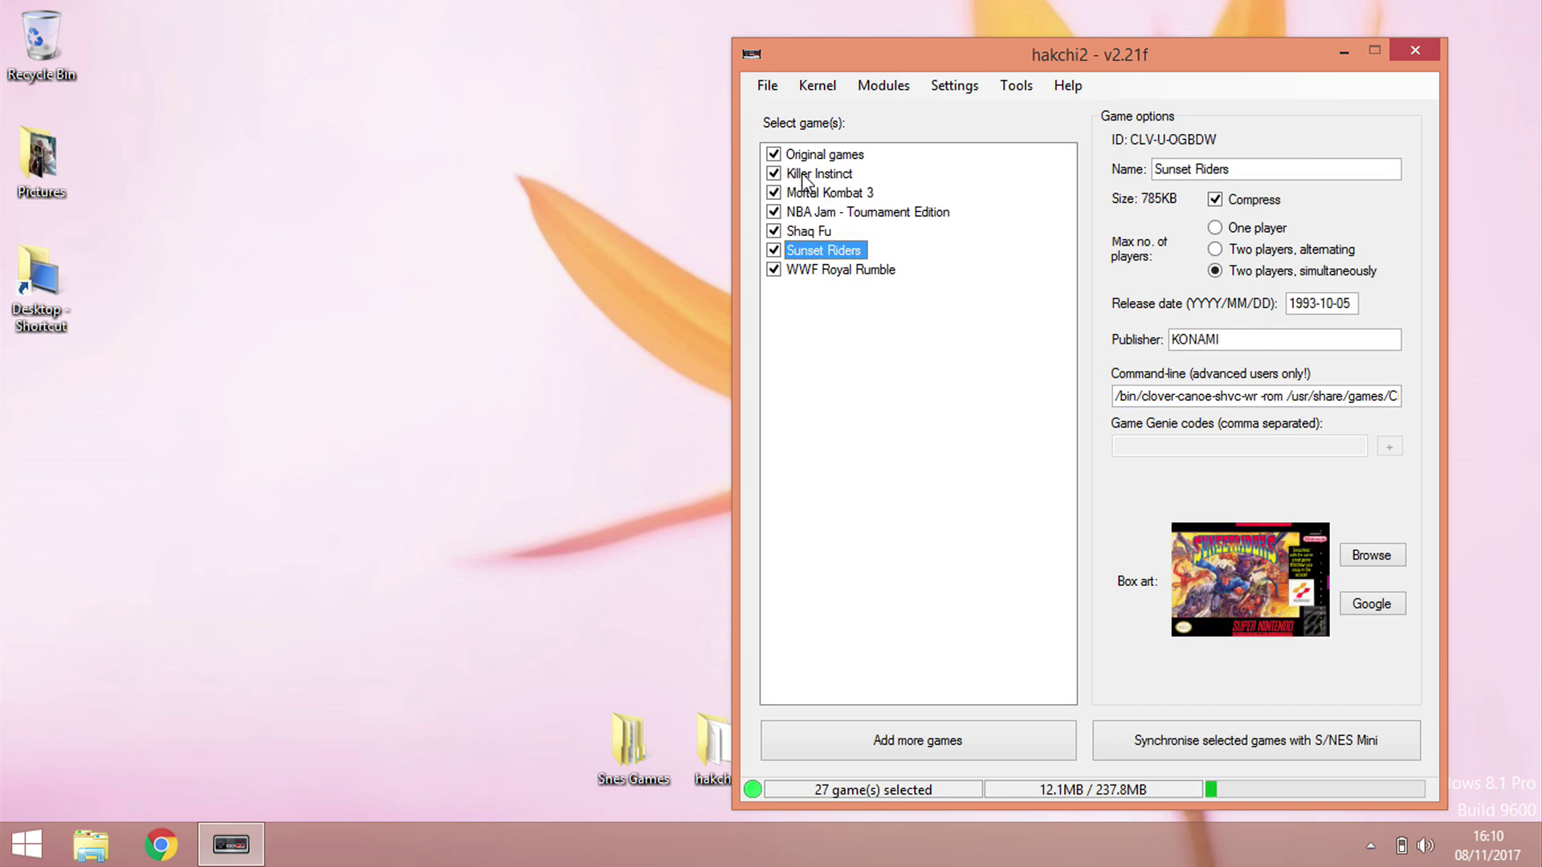
{"action": "key", "text": "Down"}
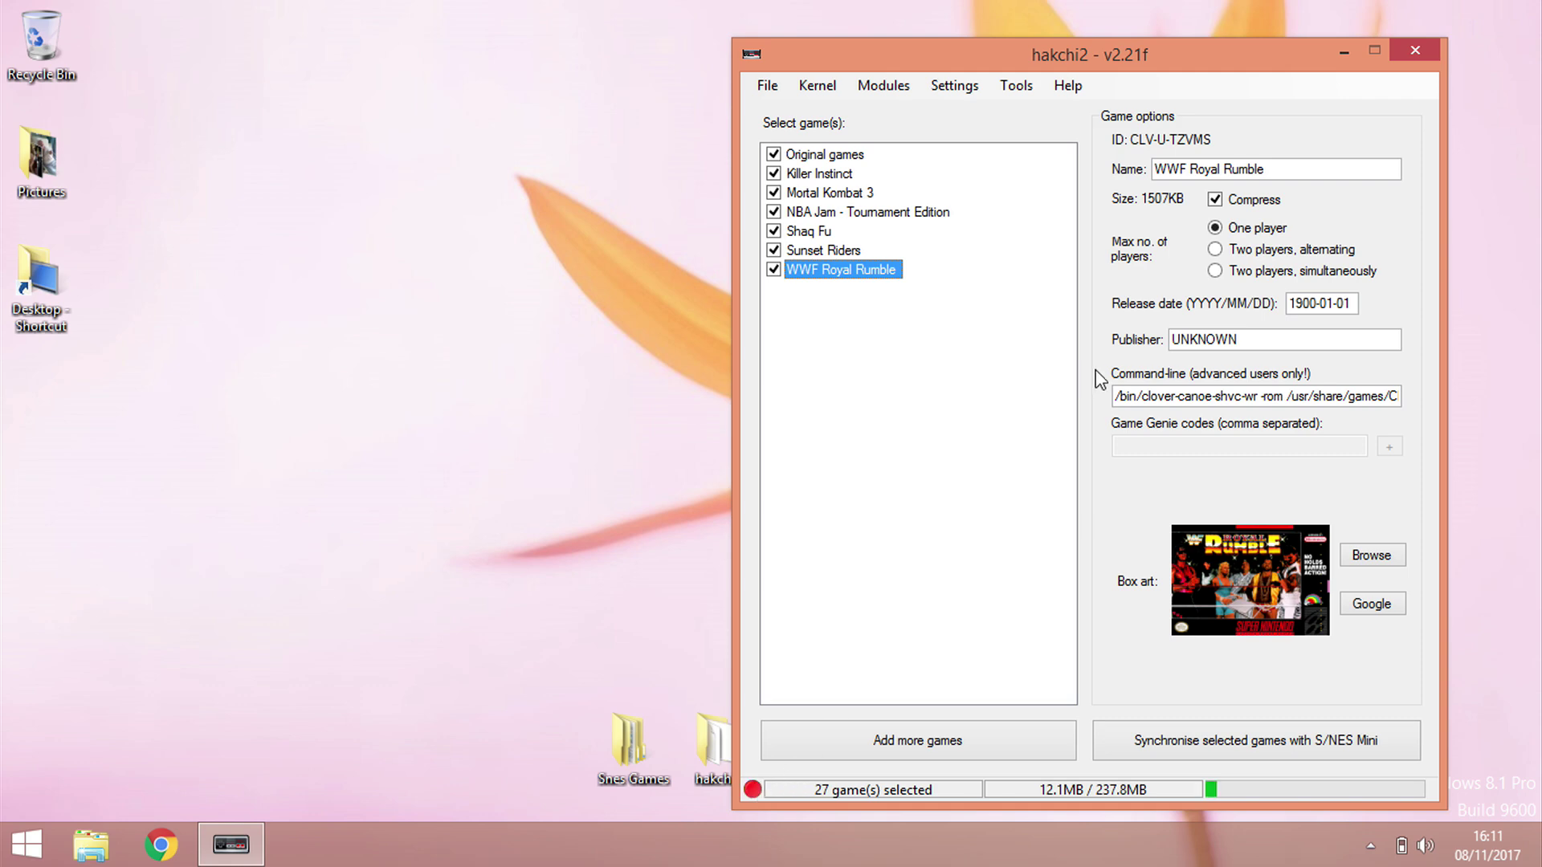
{"action": "left_click", "coordinate": [1415, 52]}
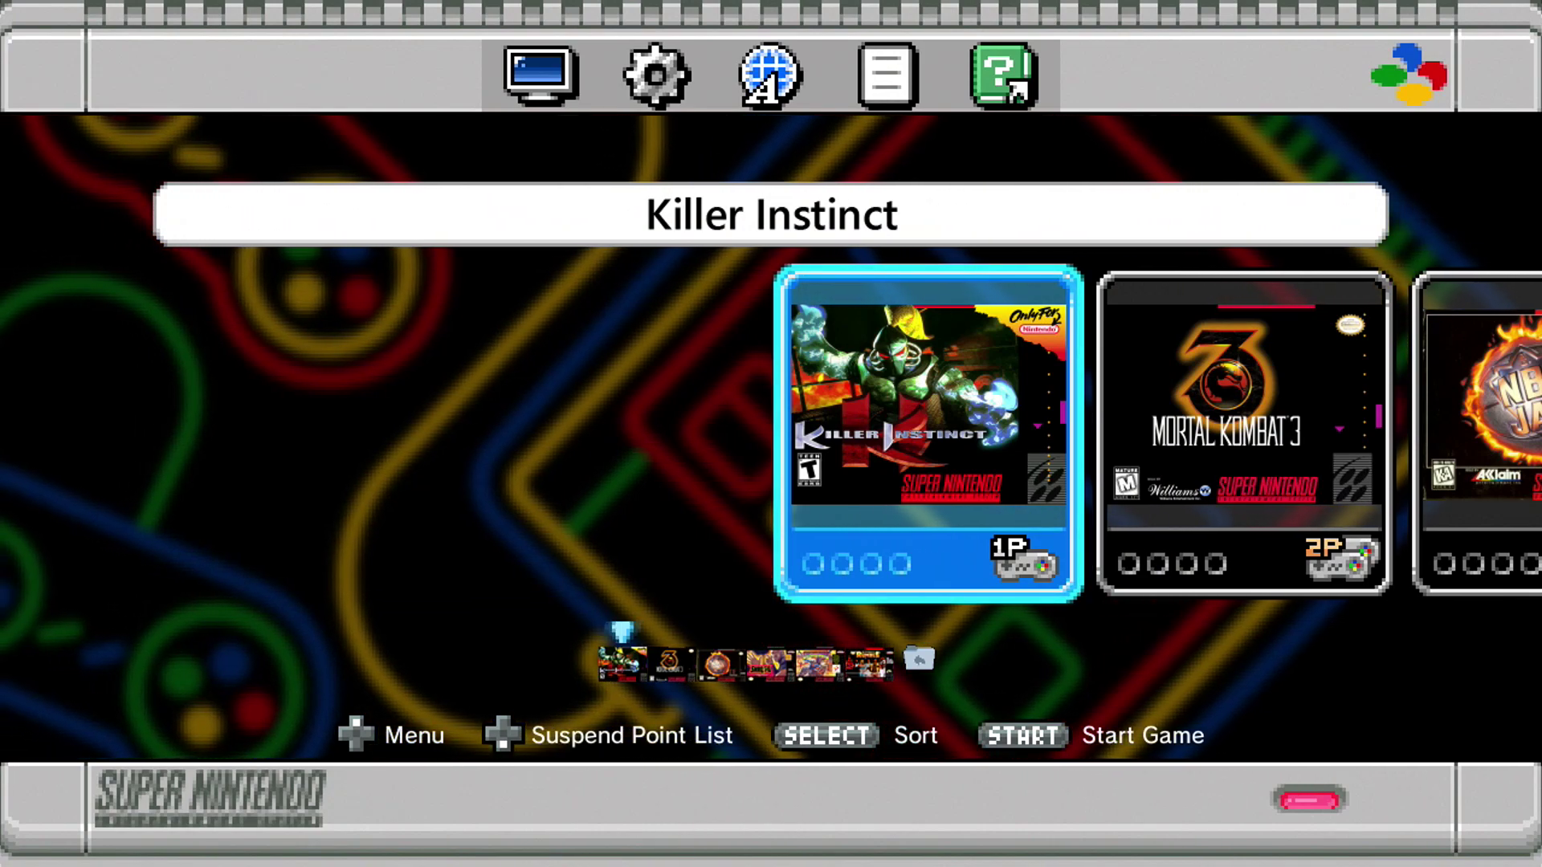
Launch Killer Instinct from the console's game menu and start a one-player game.
{"action": "key", "text": "Return"}
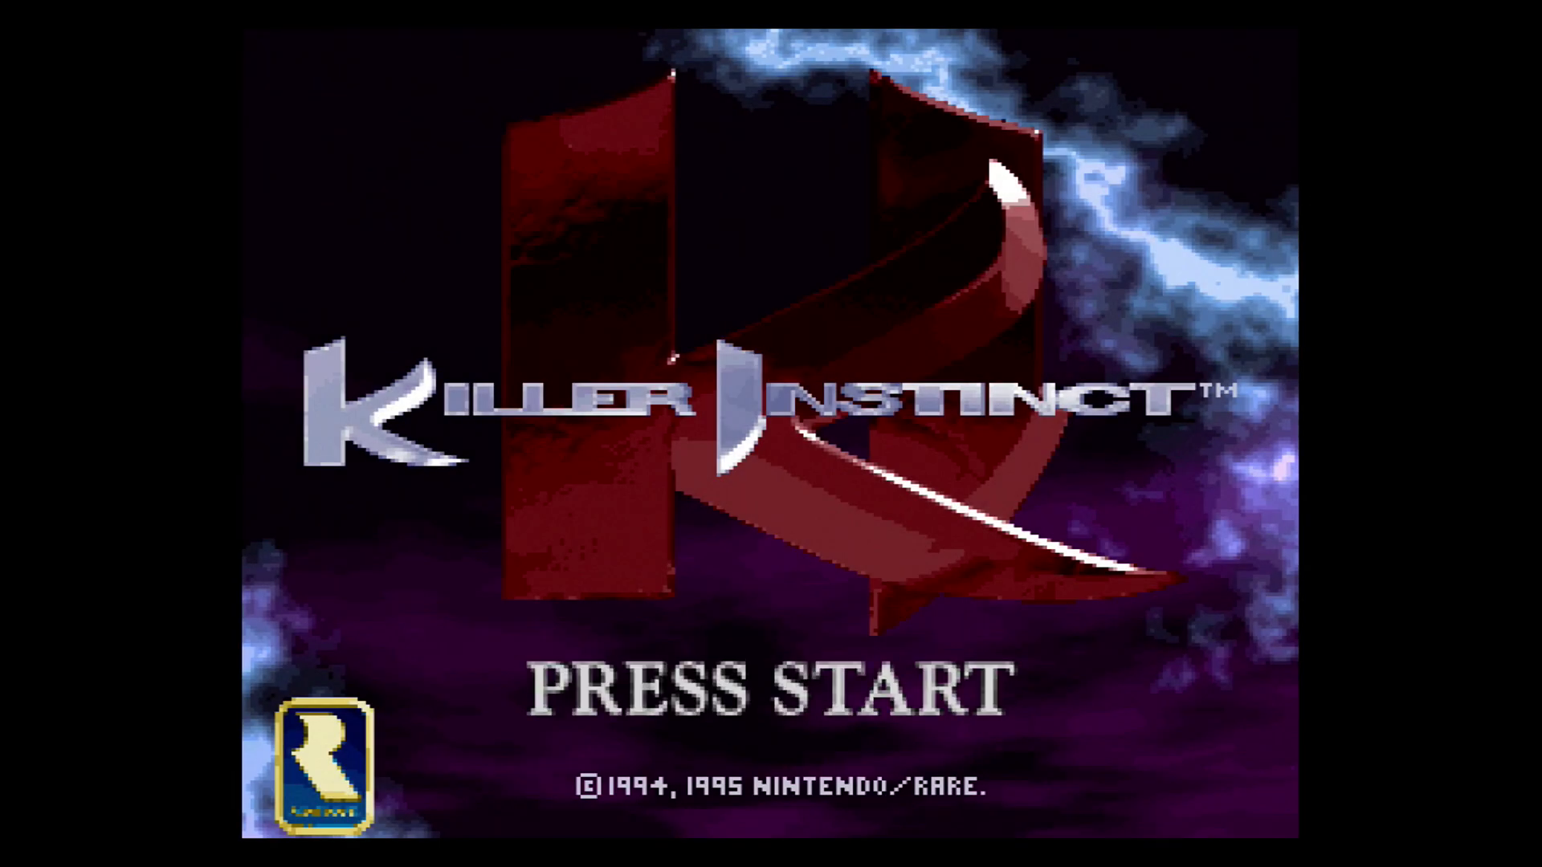
{"action": "key", "text": "Return"}
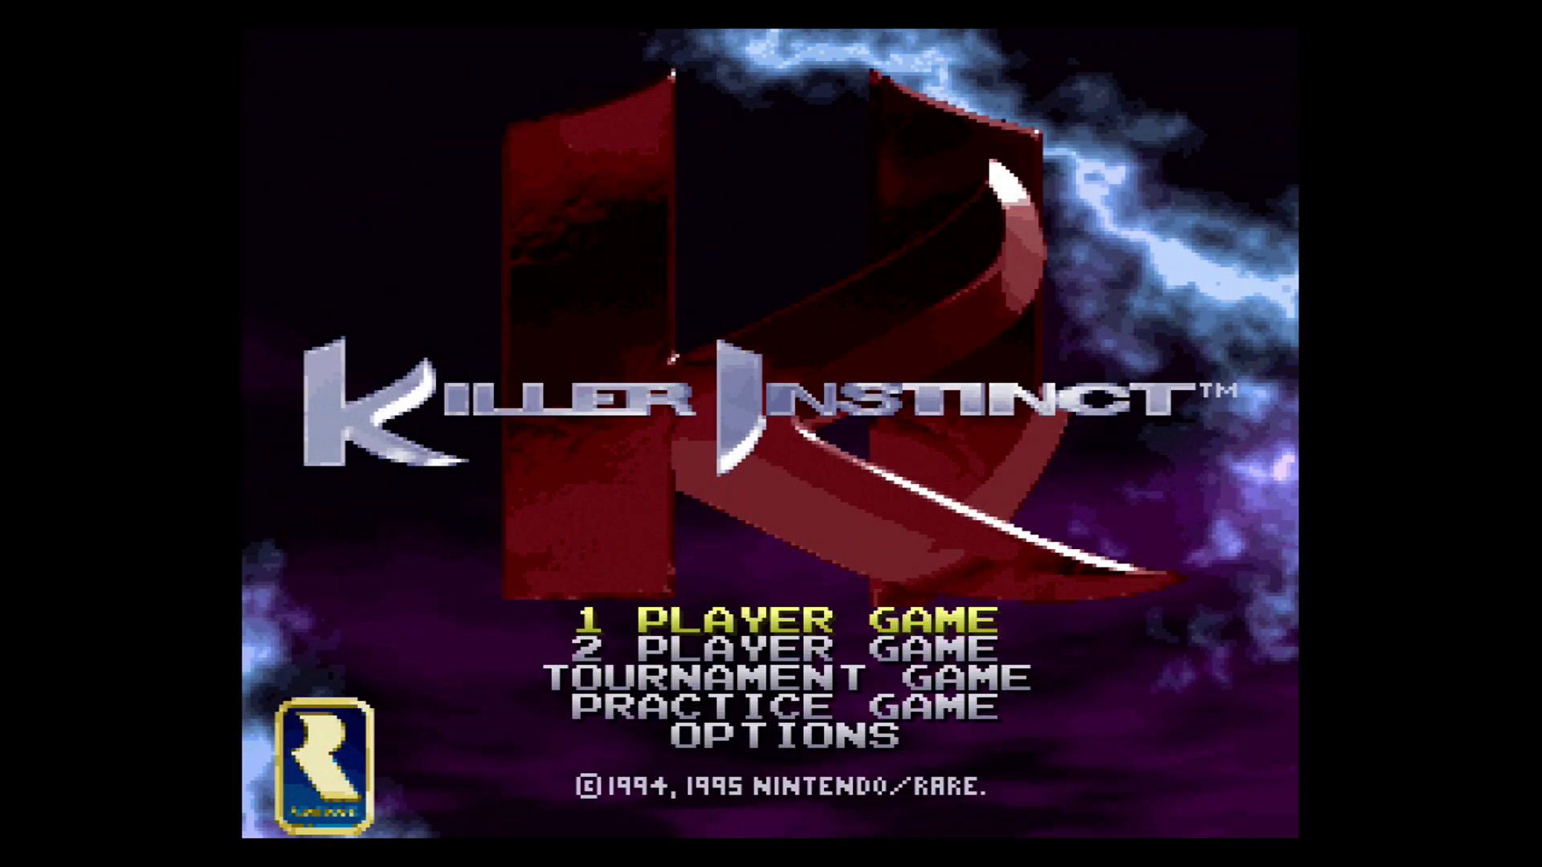
{"action": "key", "text": "Return"}
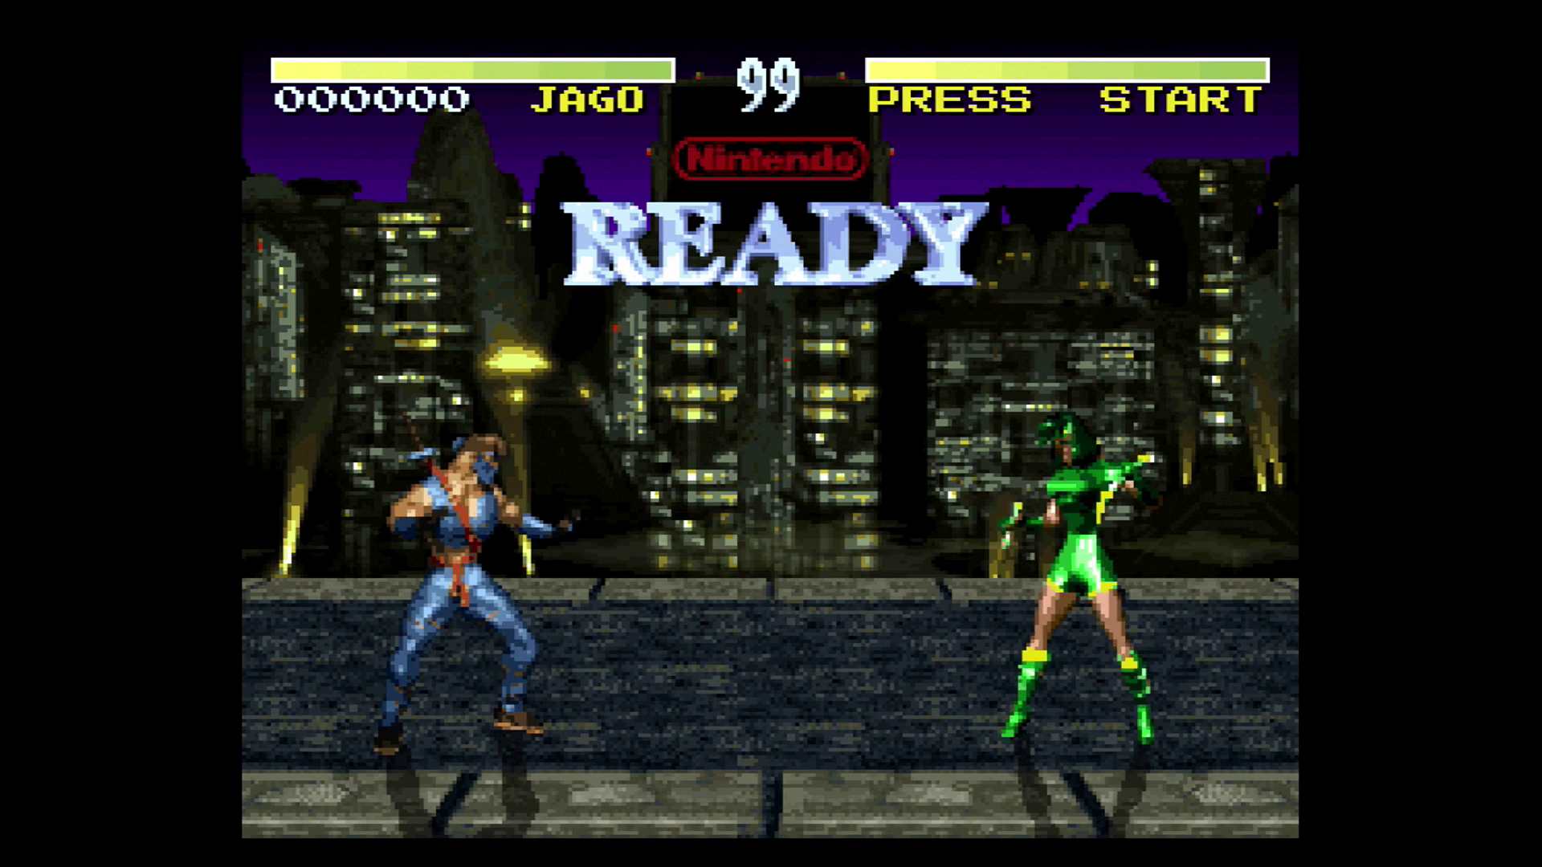
{"action": "key", "text": "Right"}
{"action": "key", "text": "x"}
{"action": "key", "text": "z"}
{"action": "key", "text": "Up"}
{"action": "key", "text": "z"}
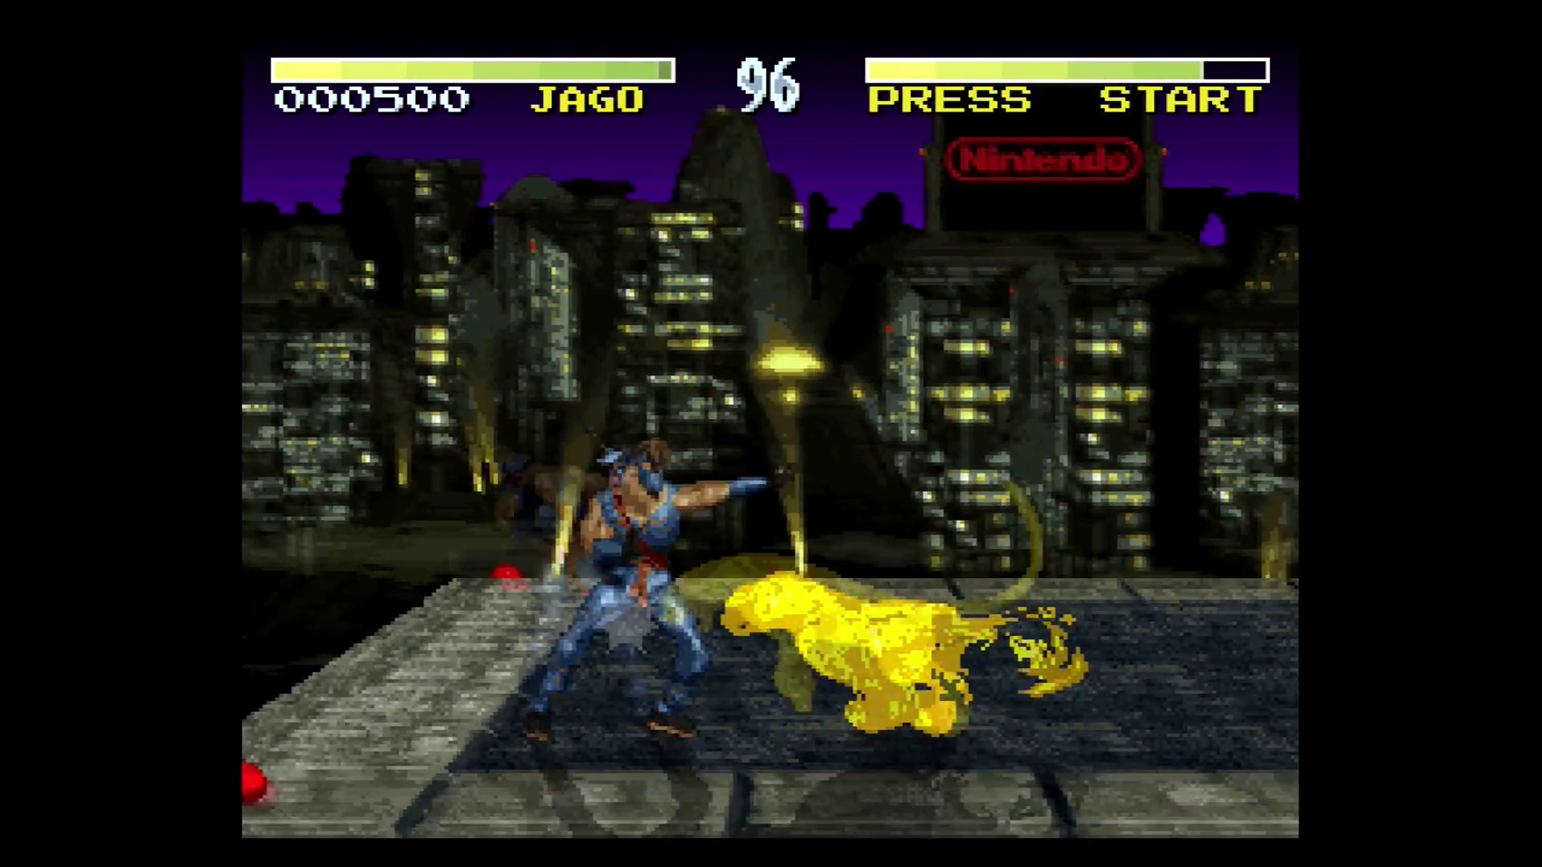
{"action": "key", "text": "z"}
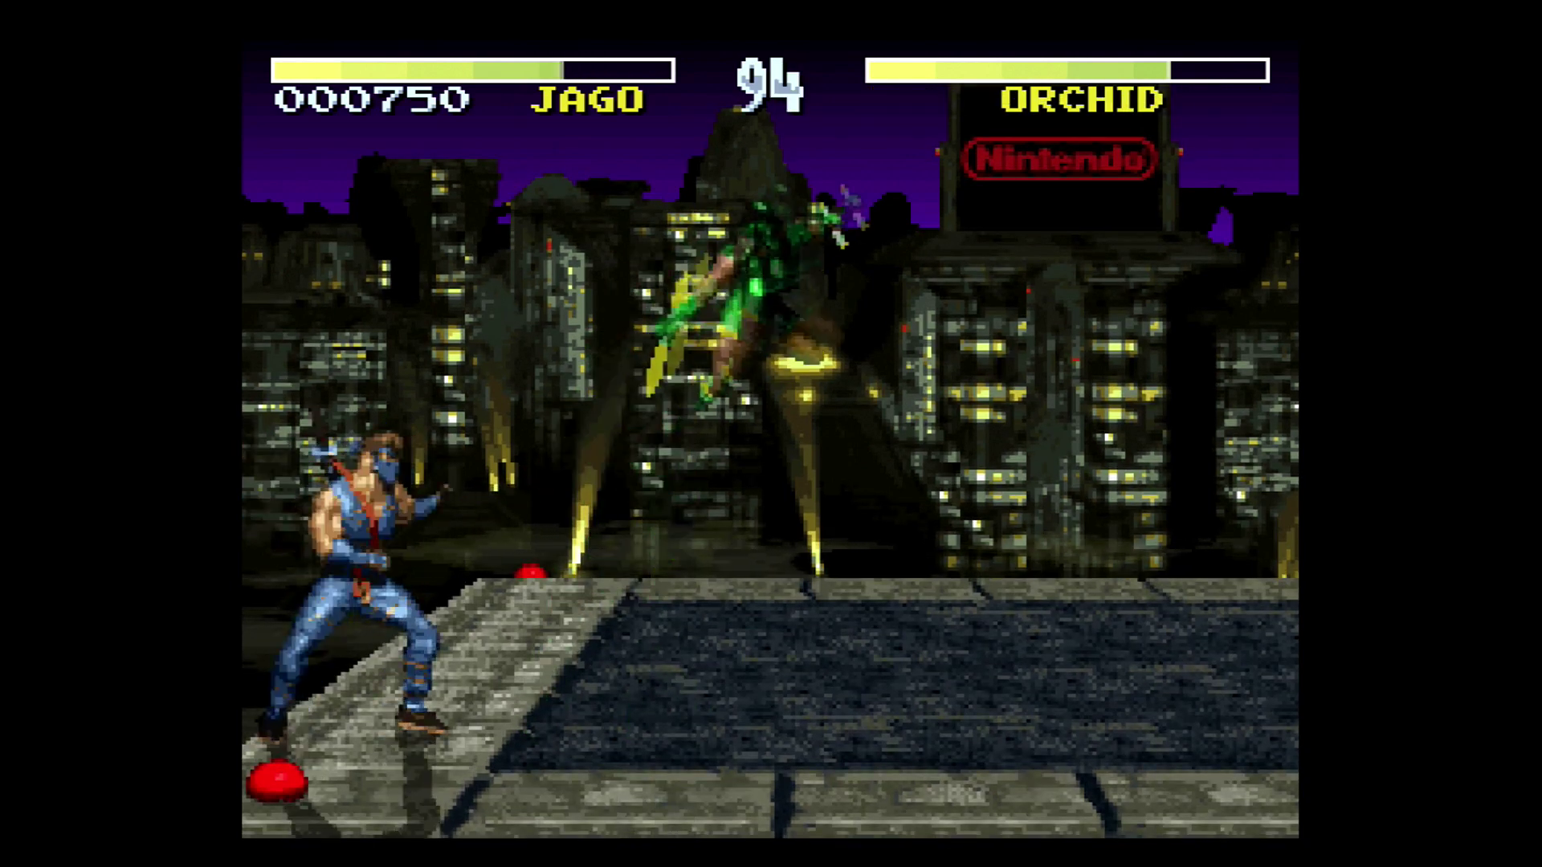
{"action": "key", "text": "Return"}
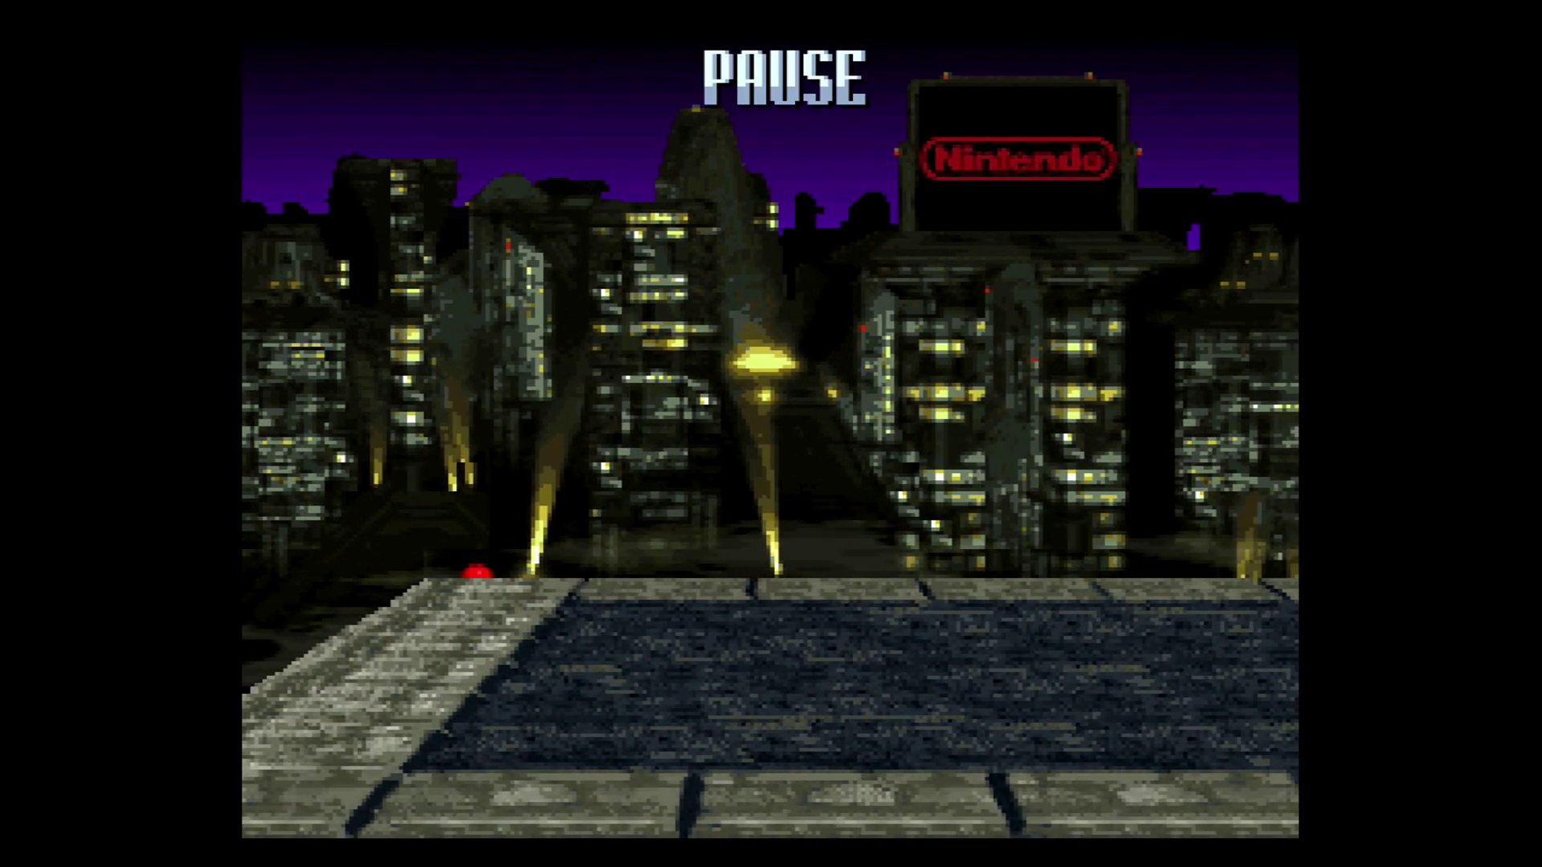